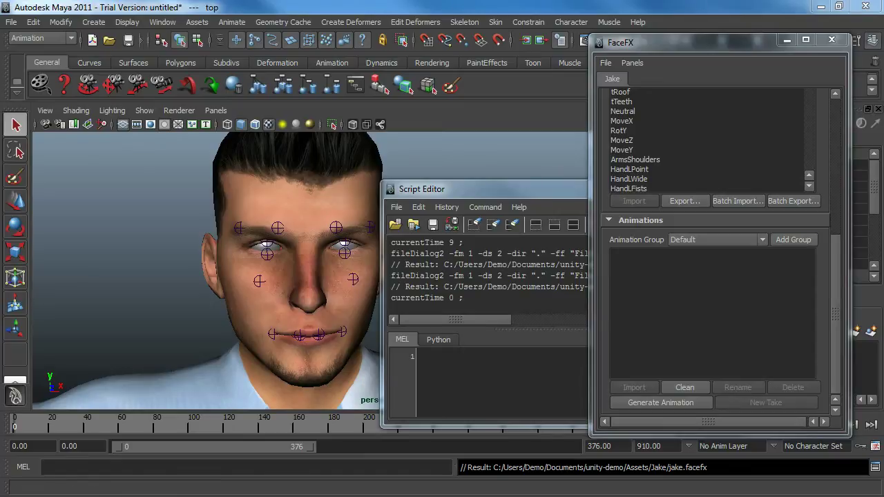
Review the actor's reference bones and bone pose nodes, and preview the facial poses at frames 10, 20, 43 and 68.
left_click_drag(835, 314, 835, 180)
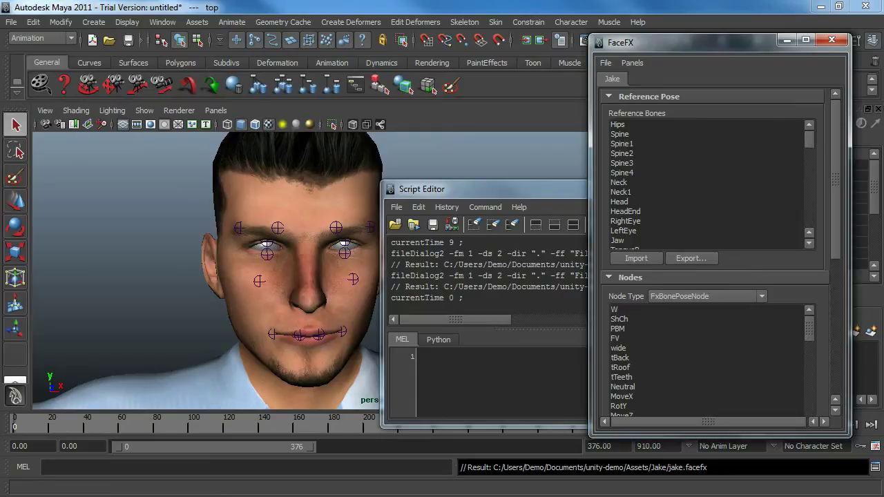
left_click_drag(14, 424, 32, 424)
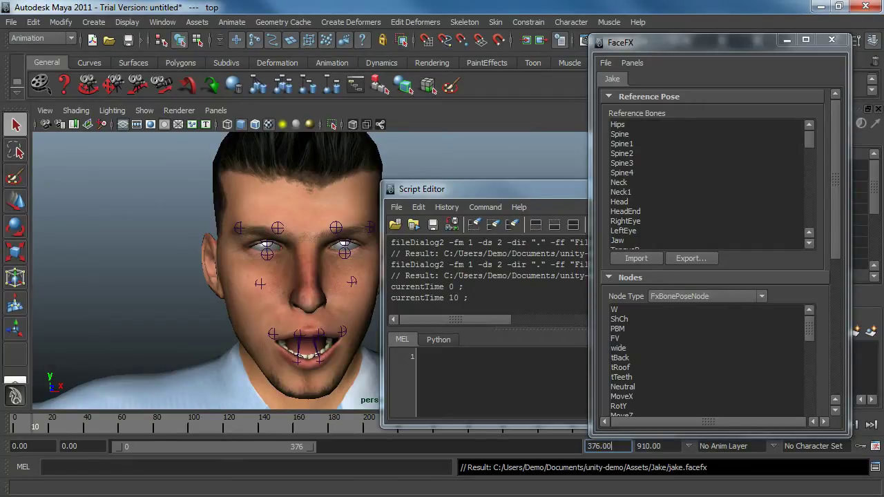
left_click_drag(32, 424, 50, 424)
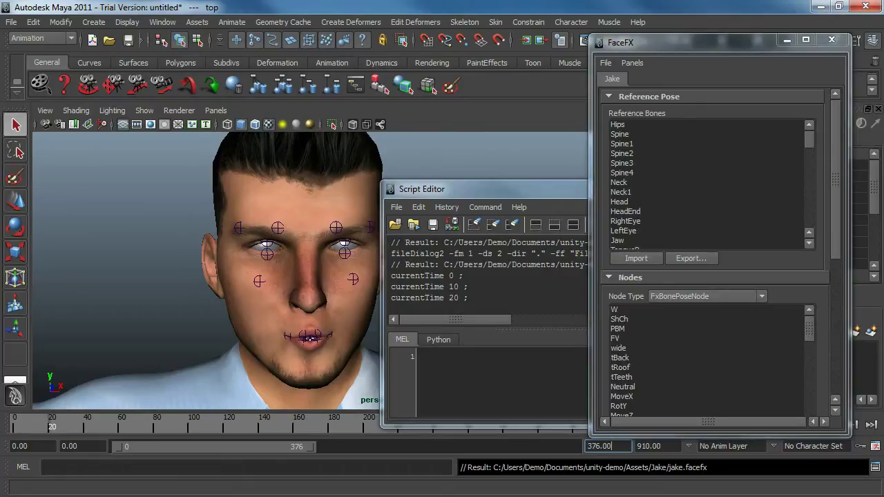
left_click_drag(52, 426, 90, 426)
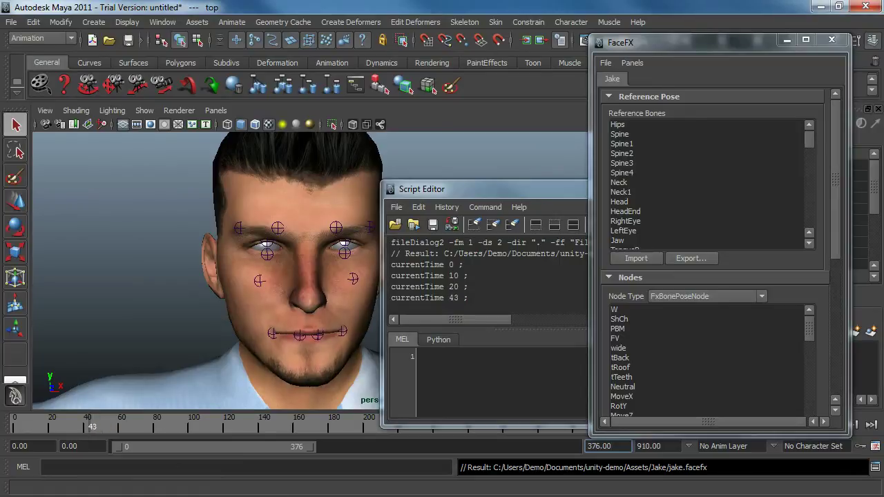
left_click_drag(90, 426, 133, 426)
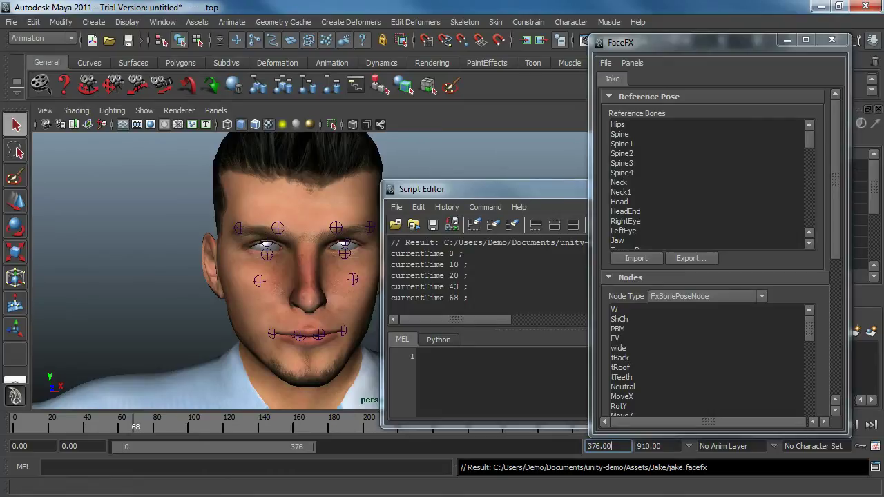
left_click_drag(835, 179, 835, 208)
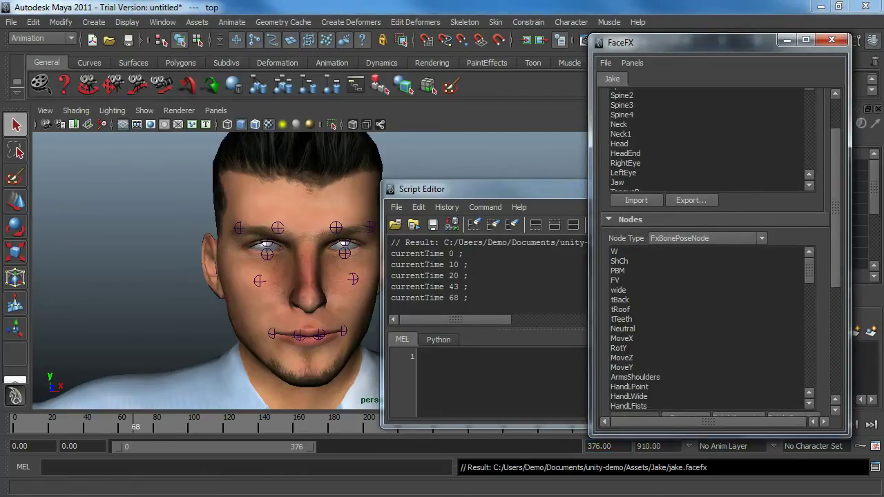
scroll(718, 256, "up", 1)
scroll(718, 256, "down", 1)
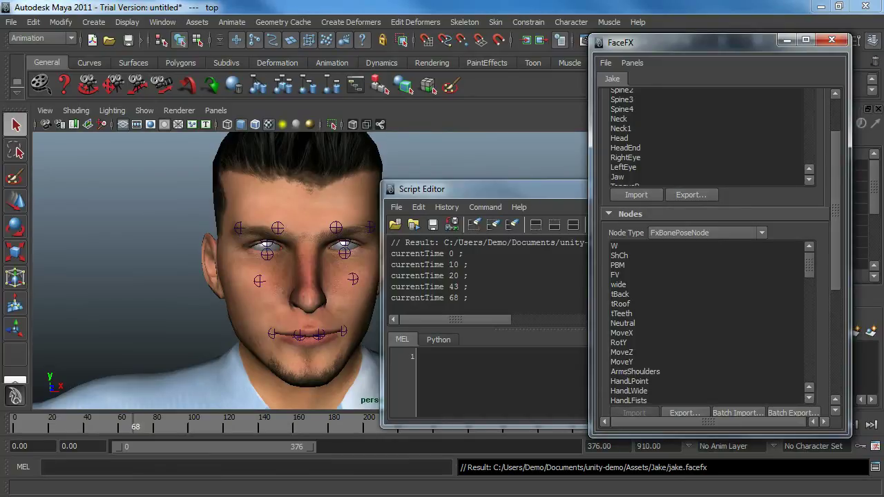
Save the FaceFX actor as EvolverBonePoses.facefx in the unity-demo folder, replacing the existing file.
left_click(605, 62)
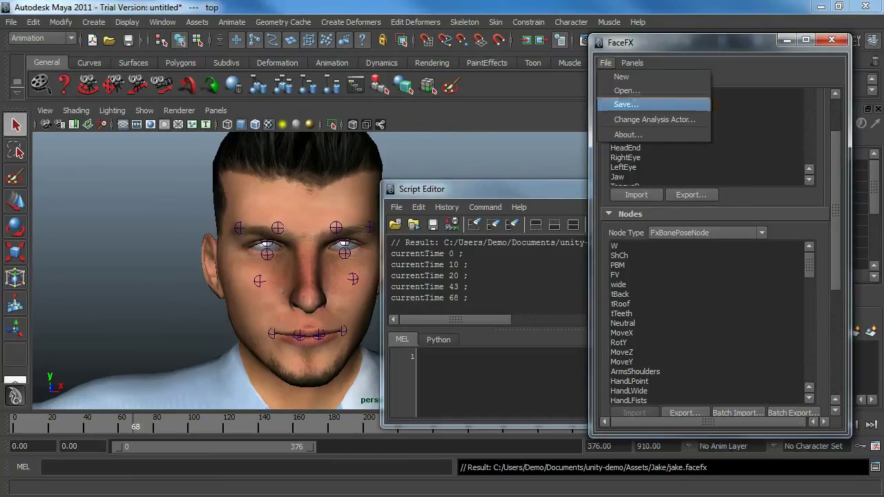
left_click(619, 103)
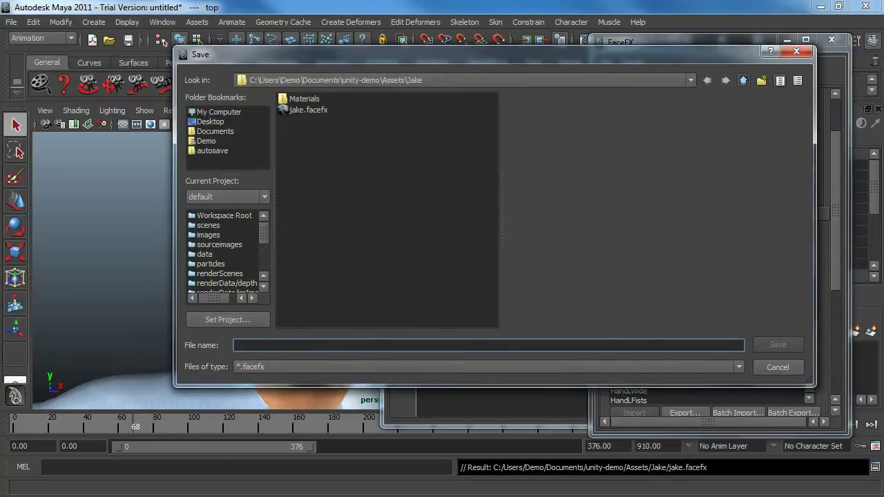
left_click(743, 80)
left_click(743, 80)
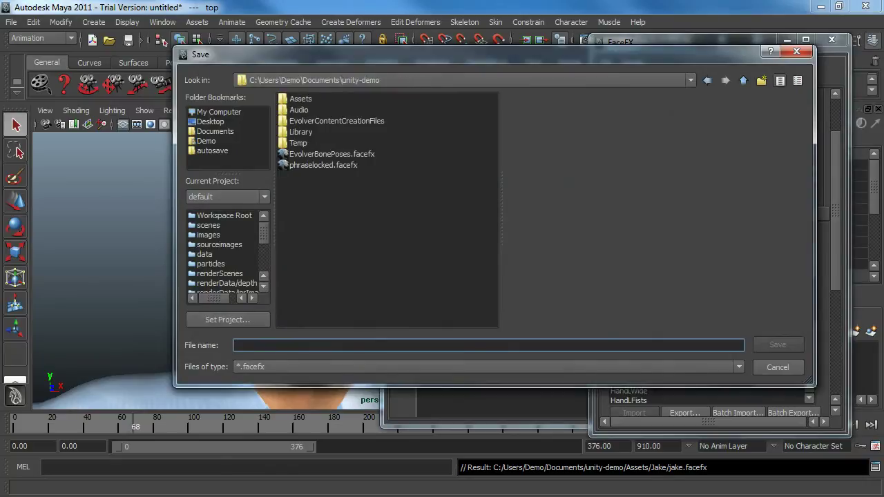
left_click(331, 154)
left_click(777, 344)
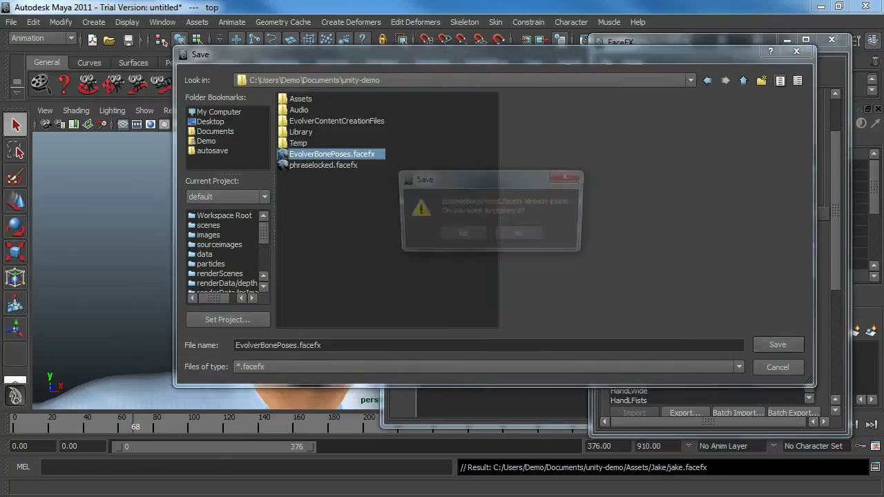
left_click(461, 235)
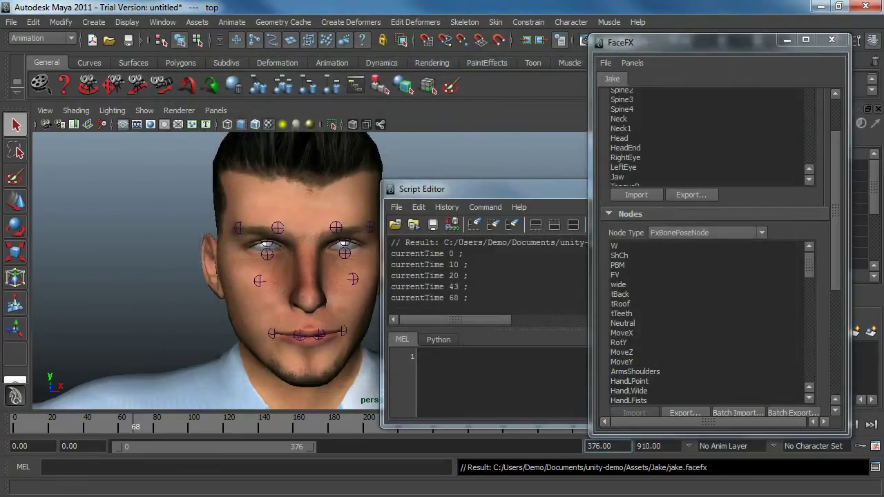
Create a new FaceFX actor named phraselocked.
mouse_move(835, 210)
left_mouse_down()
mouse_move(835, 272)
mouse_move(835, 205)
left_mouse_up()
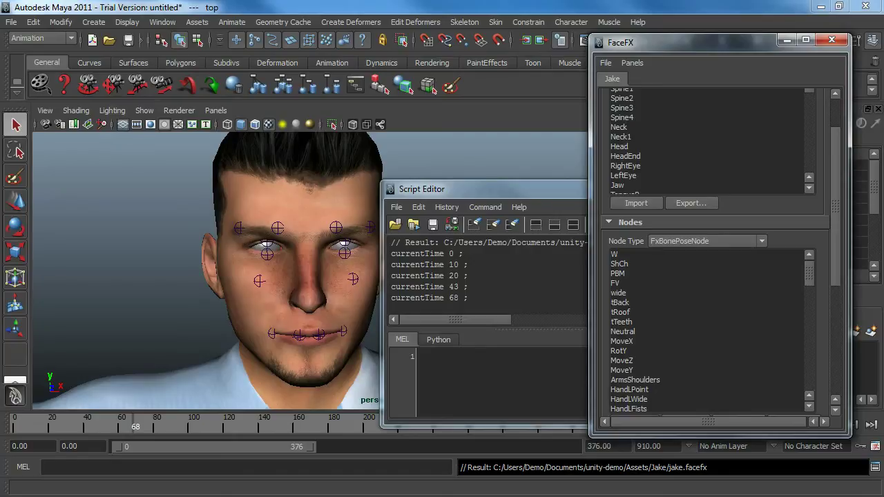
left_click(606, 63)
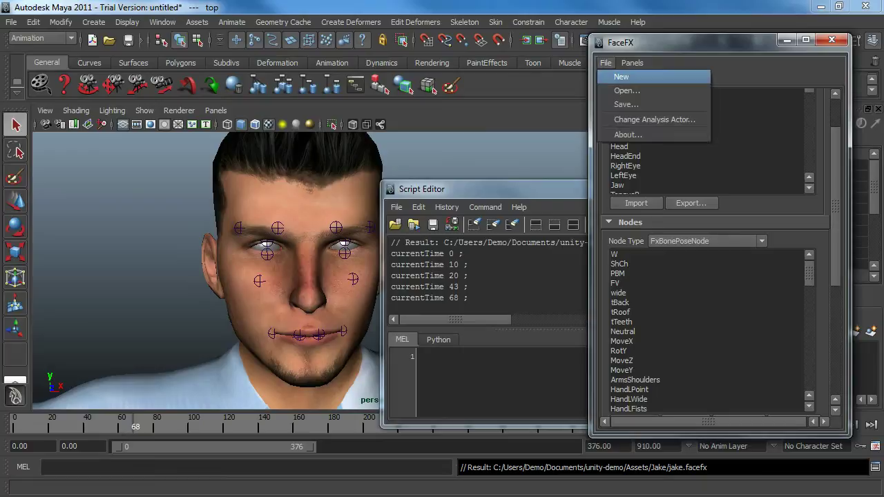
left_click(622, 77)
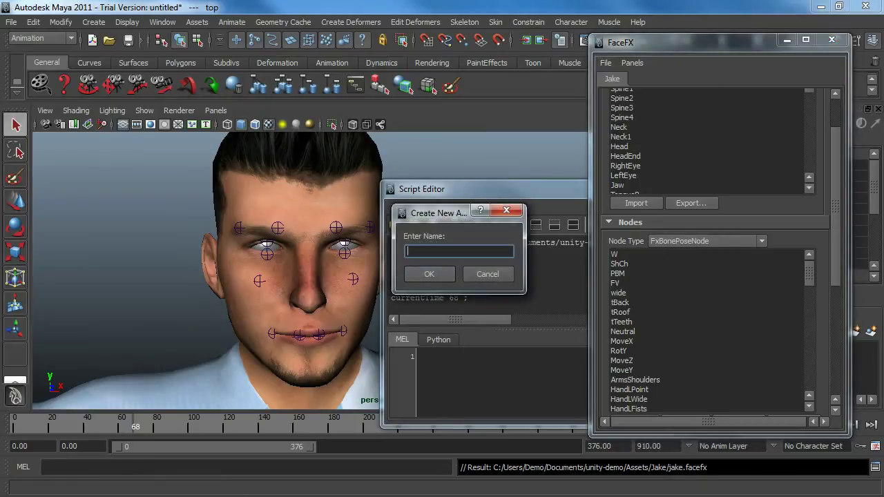
type("phraselocked")
key("Return")
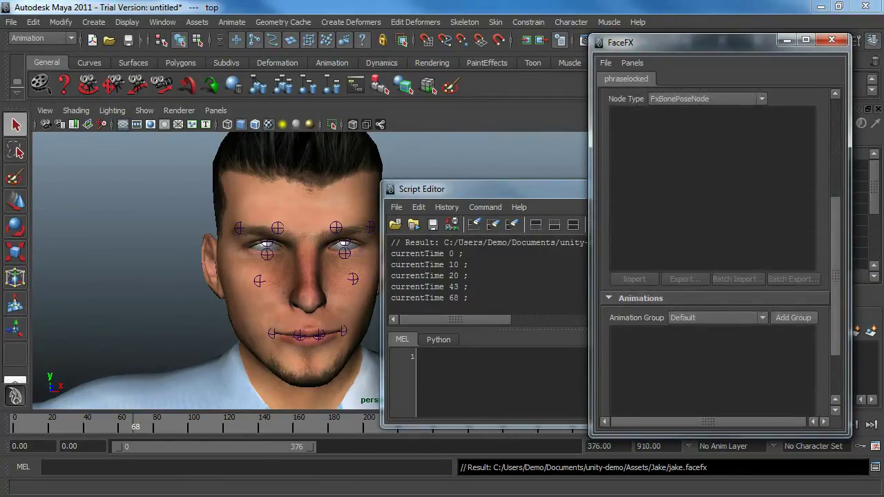
Start changing the analysis actor and browse to the unity-demo\Assets\PhraseLockedDemo folder.
scroll(715, 255, "down", 10)
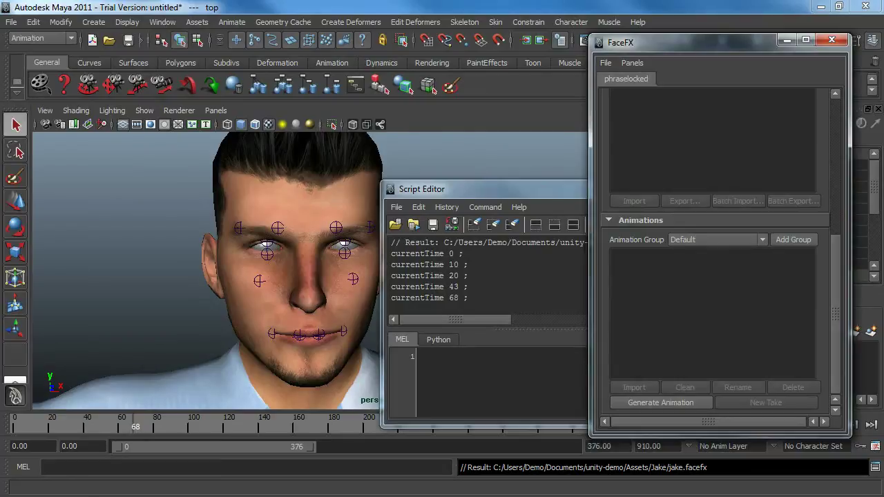
left_click(605, 63)
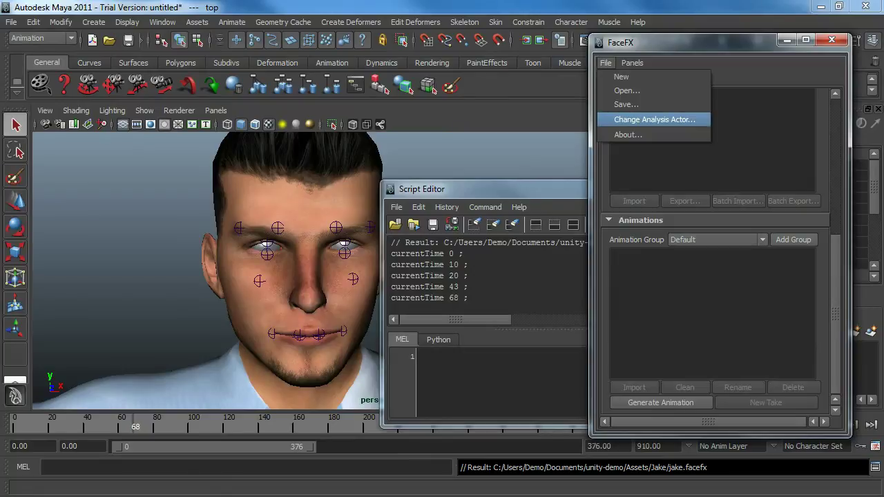
left_click(654, 119)
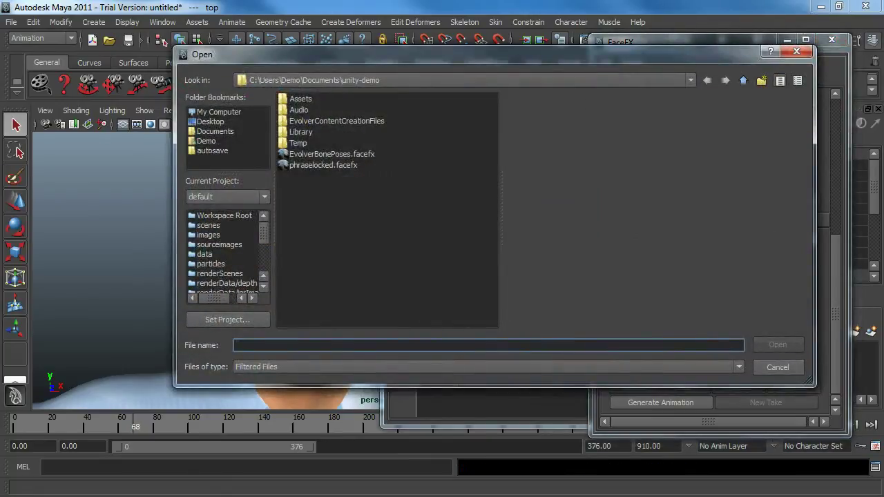
double_click(300, 99)
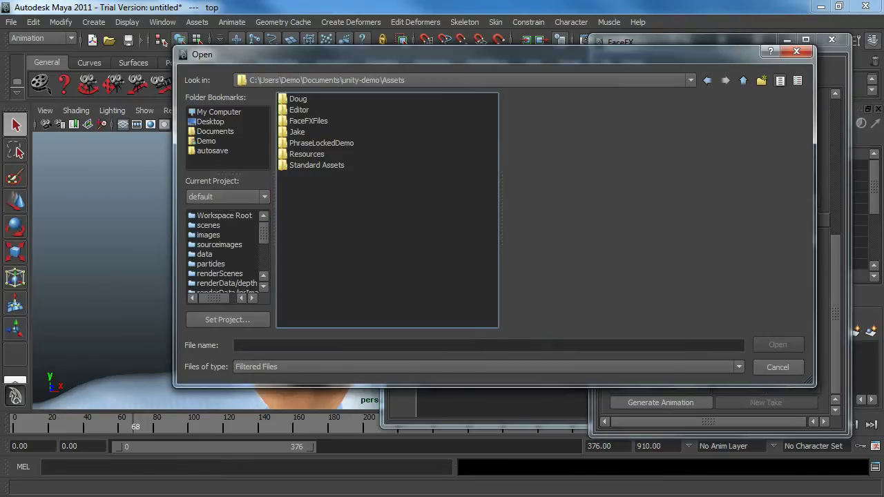
double_click(321, 143)
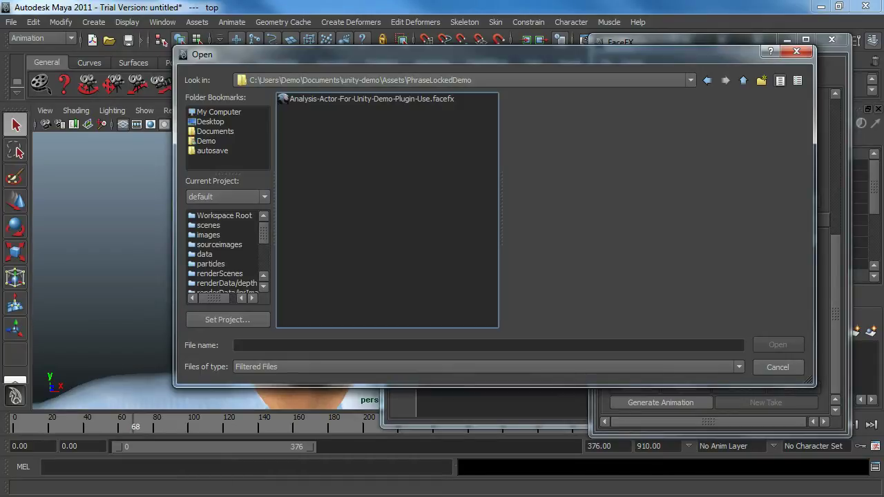
Switch to the Batch-Export file in Notepad and examine the eyebrow raise and the positive and negative head rotation entries.
key("alt+Tab")
mouse_move(857, 160)
left_mouse_down()
mouse_move(857, 146)
mouse_move(857, 188)
mouse_move(858, 172)
left_mouse_up()
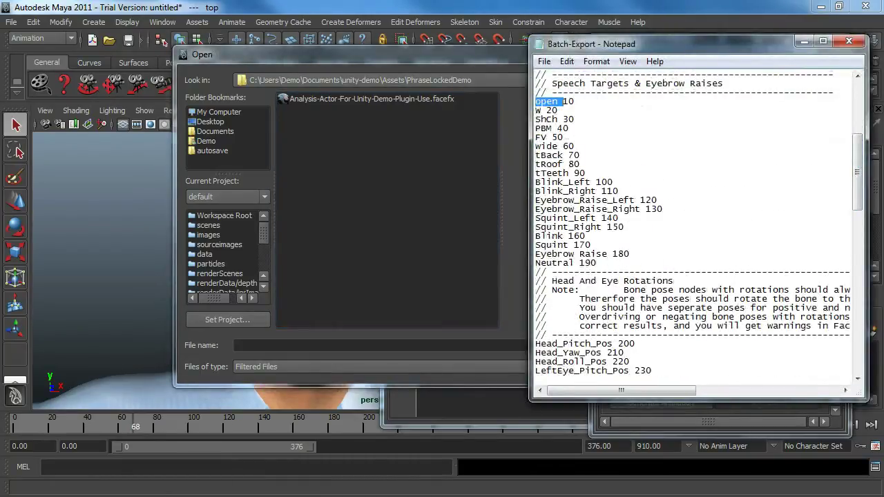
double_click(585, 199)
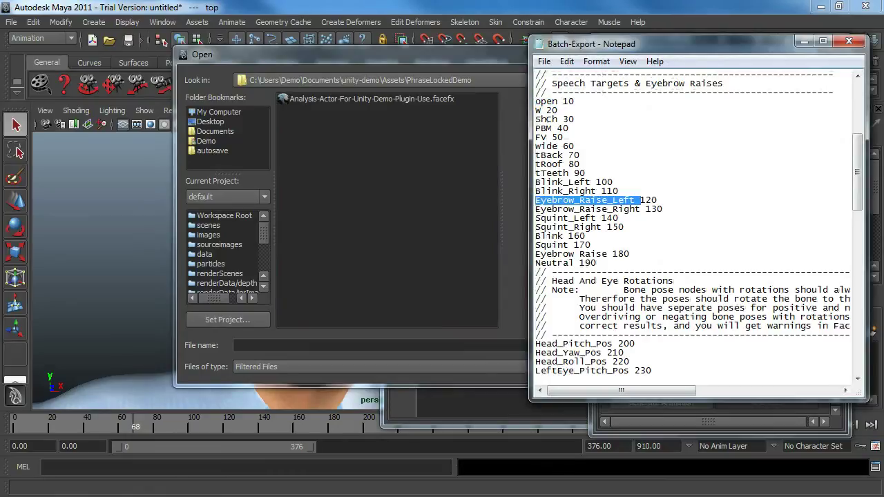
double_click(587, 209)
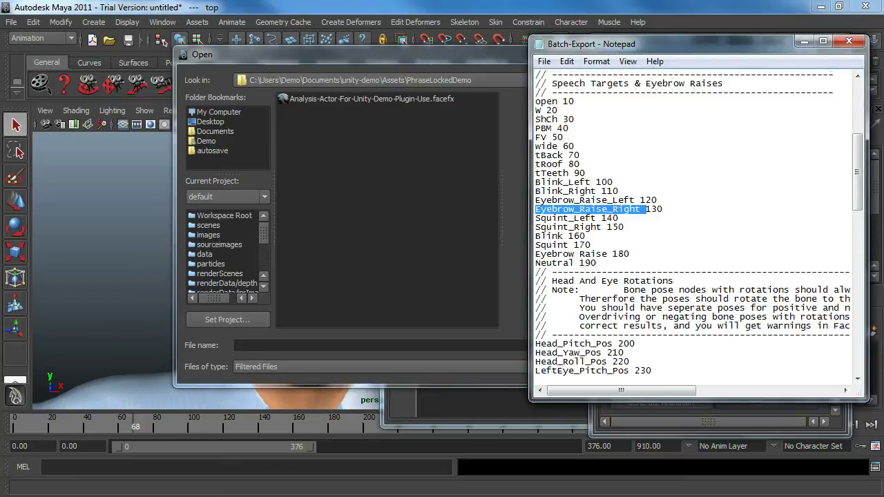
scroll(699, 222, "down", 3)
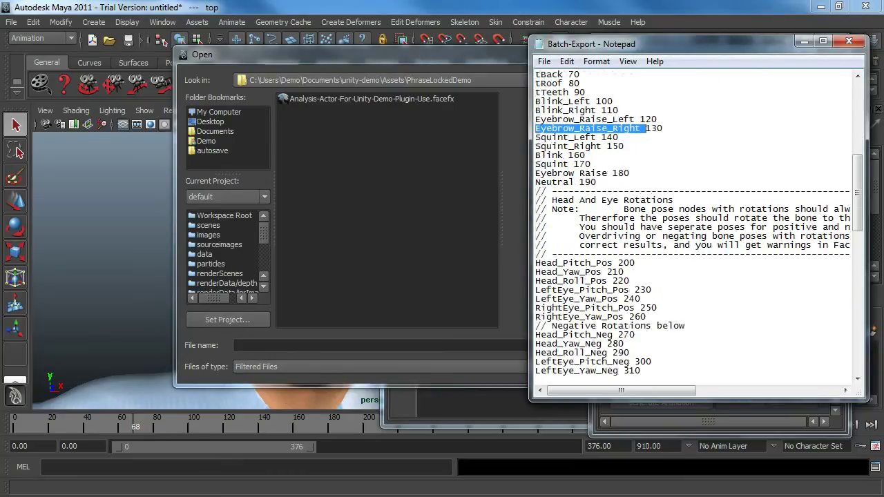
double_click(573, 263)
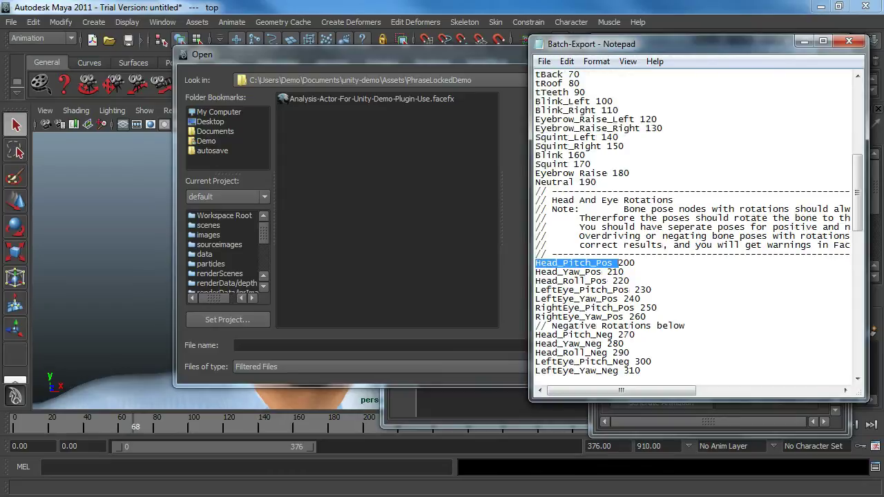
double_click(574, 335)
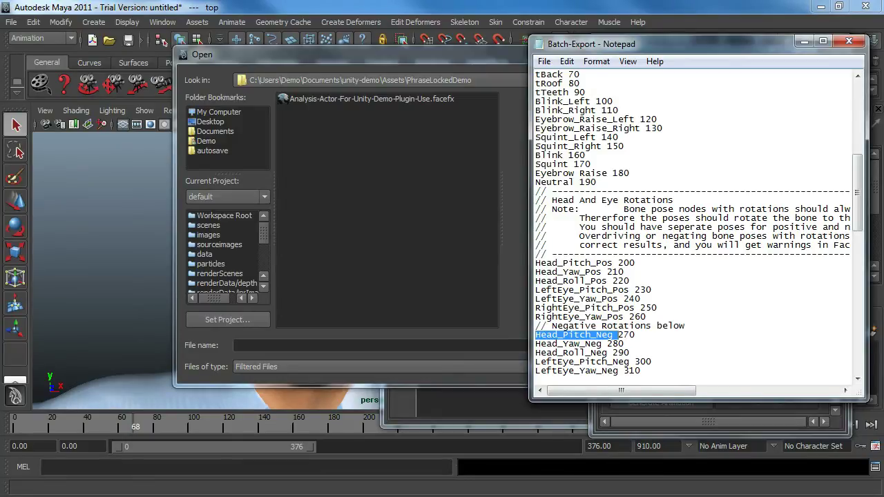
Load Analysis-Actor-For-Unity-Demo-Plugin-Use.facefx as the analysis actor and generate an animation from the audio file phraselocked.oga.
left_click(372, 99)
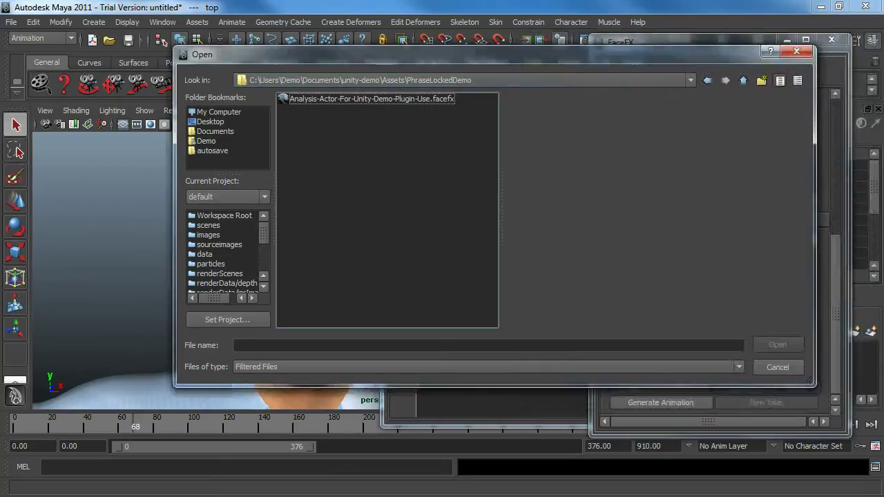
double_click(372, 99)
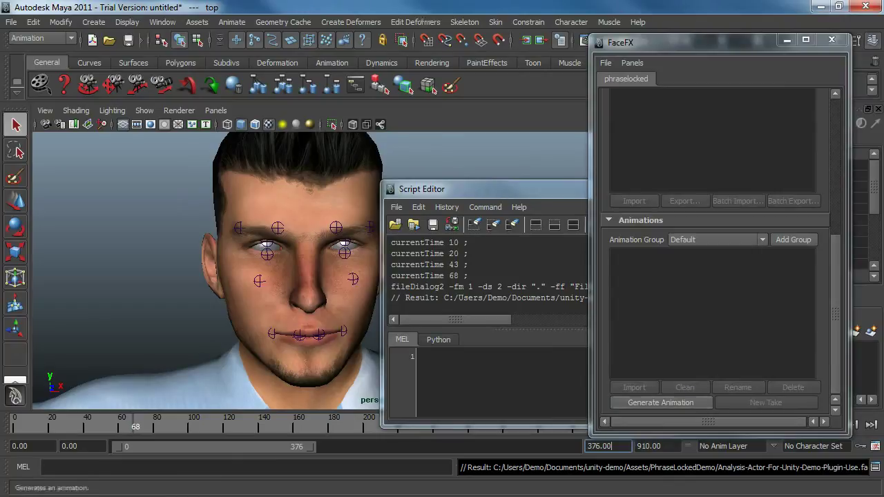
left_click(661, 403)
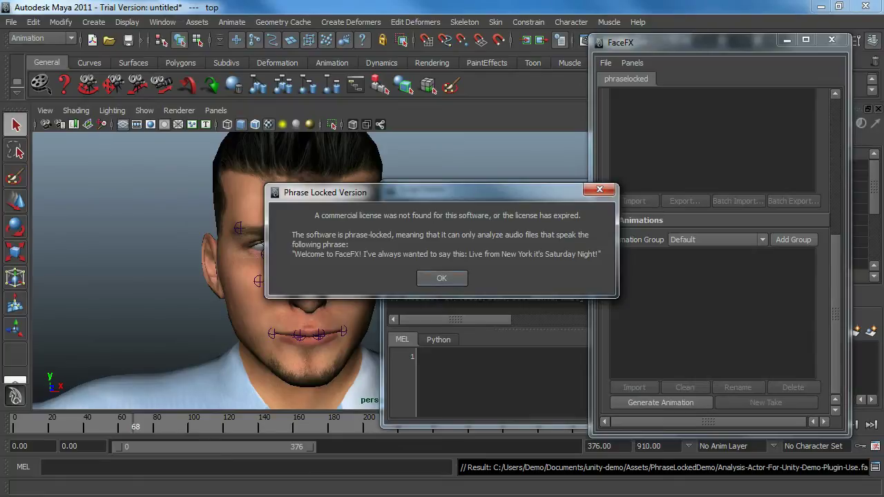
key("Return")
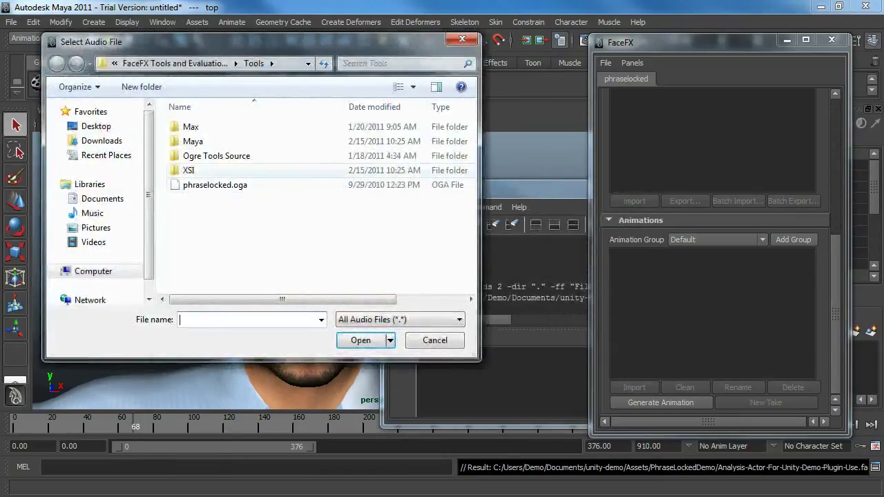
left_click(215, 184)
key("Return")
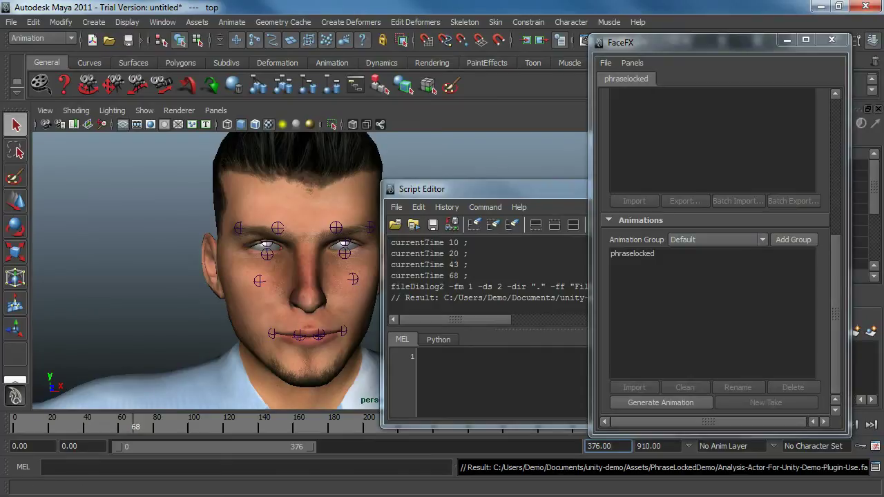
Save the FaceFX actor as phraselocked.facefx in the unity-demo folder, replacing the existing file.
left_click(605, 62)
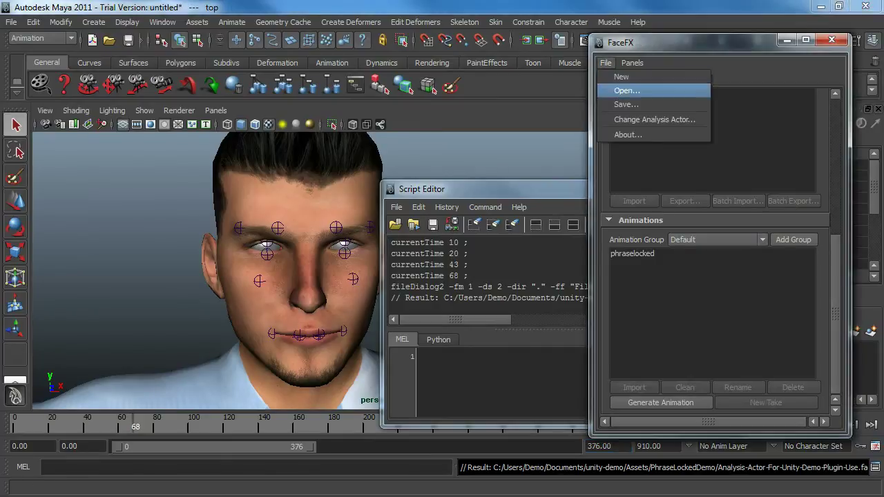
left_click(621, 102)
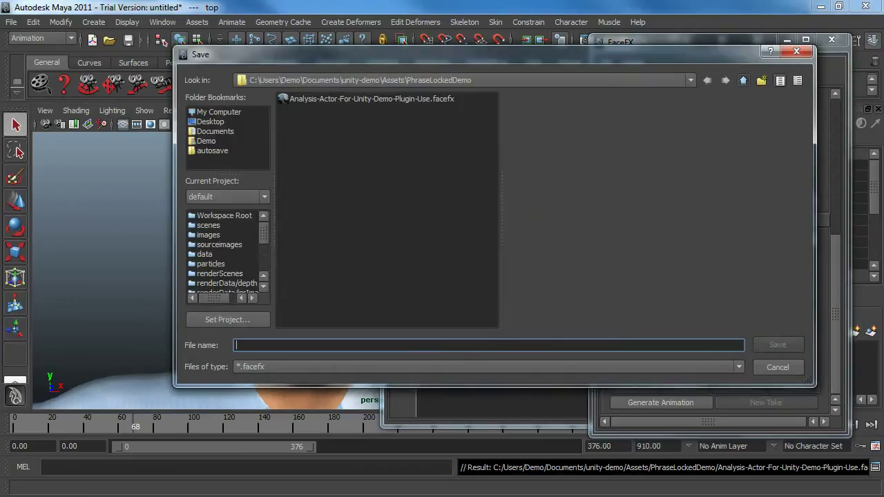
left_click(743, 80)
left_click(743, 80)
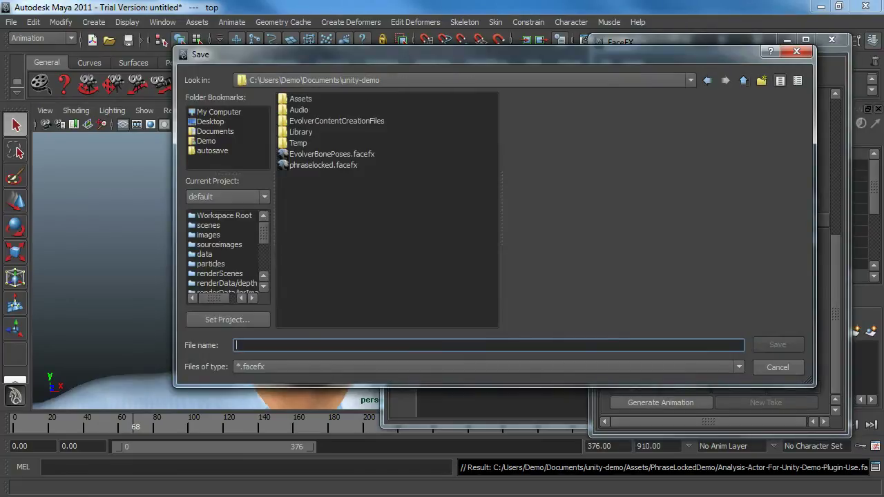
left_click(324, 165)
left_click(778, 345)
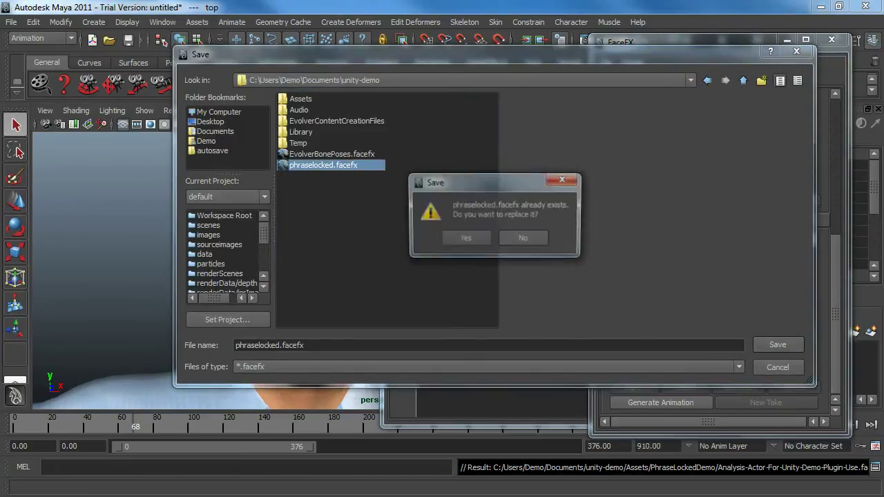
left_click(465, 239)
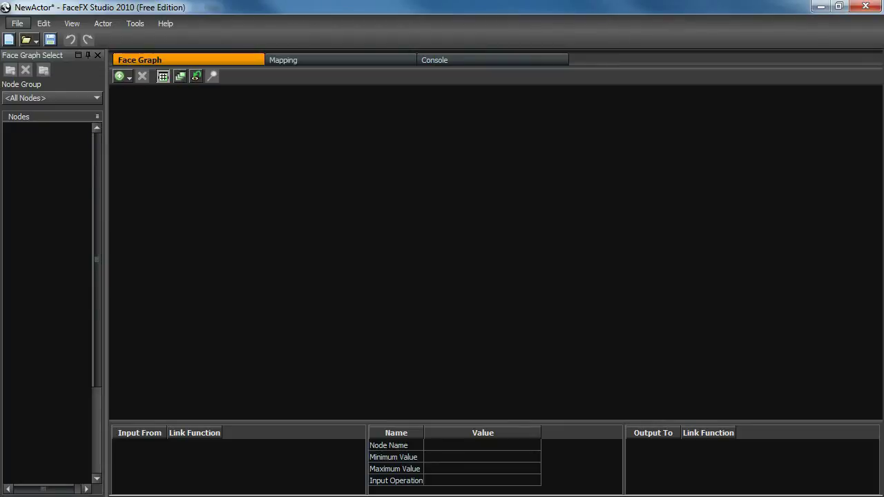
Switch to FaceFX Studio and open the phraselocked actor from the unity-demo folder, discarding the changes to NewActor.
left_click(17, 24)
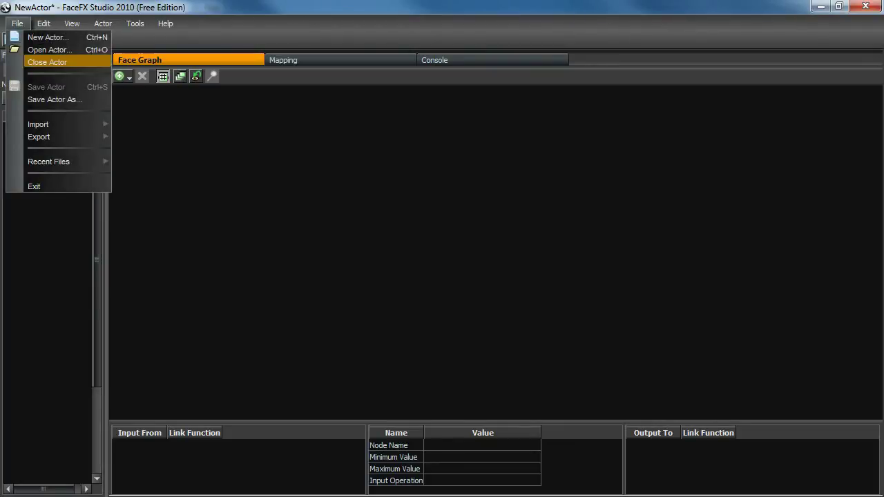
left_click(48, 50)
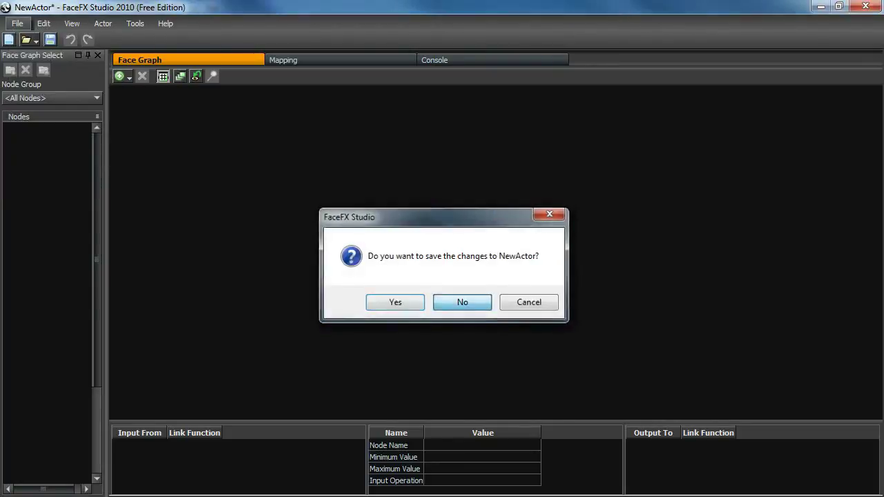
left_click(462, 302)
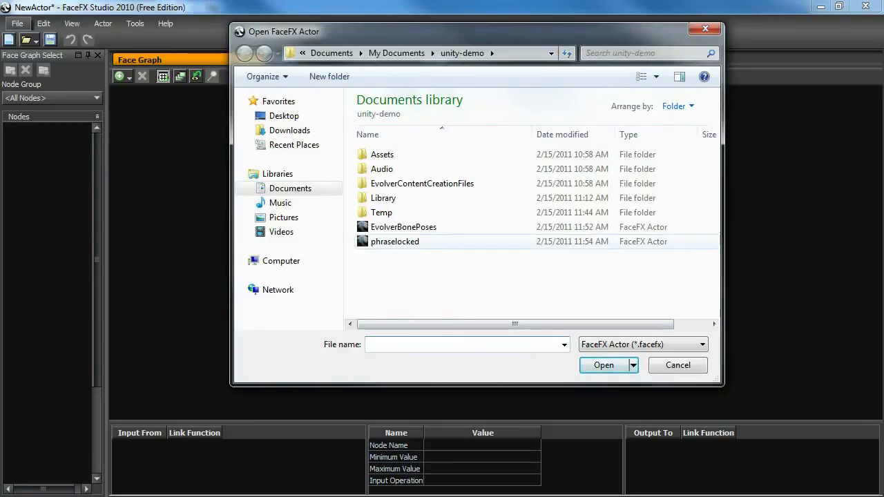
left_click(407, 228)
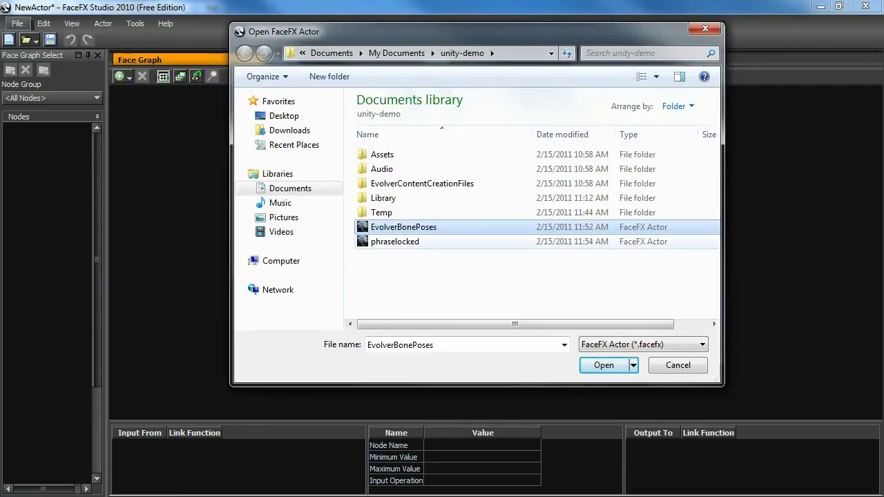
left_click(395, 241)
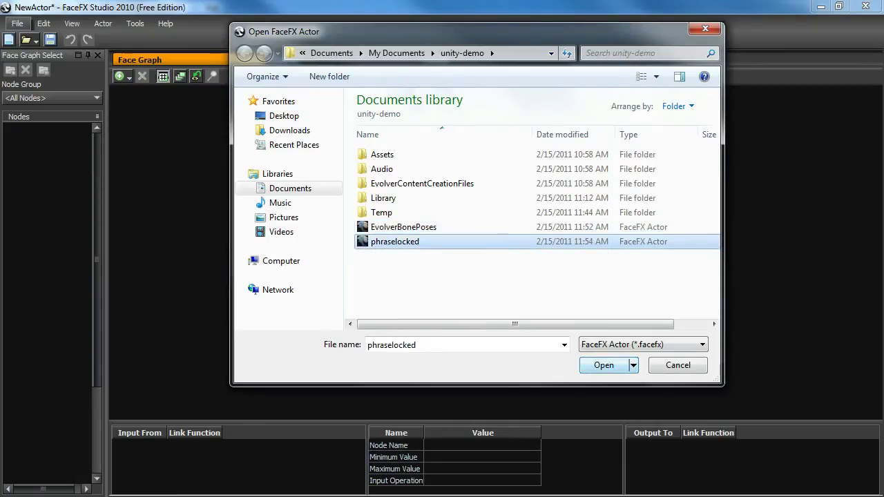
key("Return")
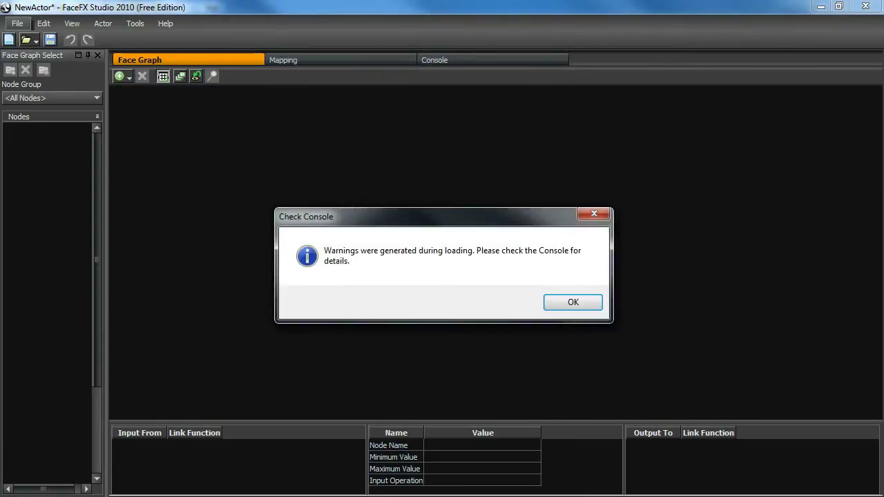
key("Return")
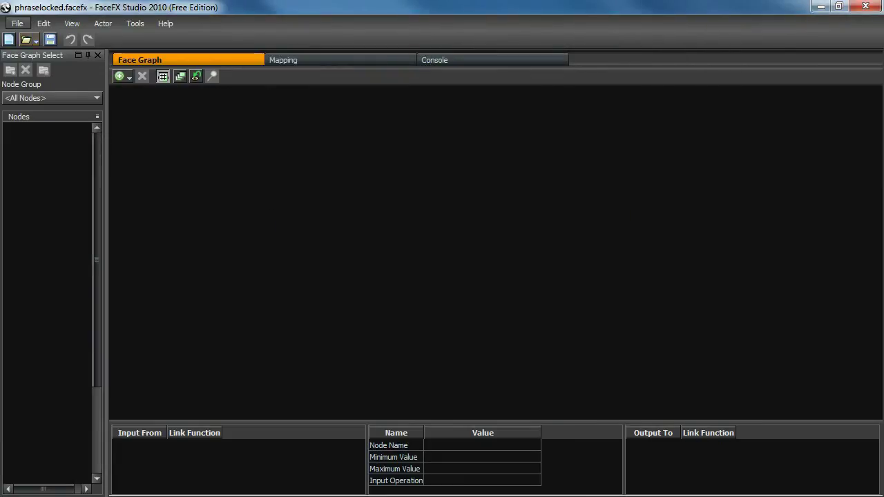
Export the actor as a FaceFX XML actor named phraselocked in the unity-demo folder.
left_click(18, 23)
mouse_move(49, 136)
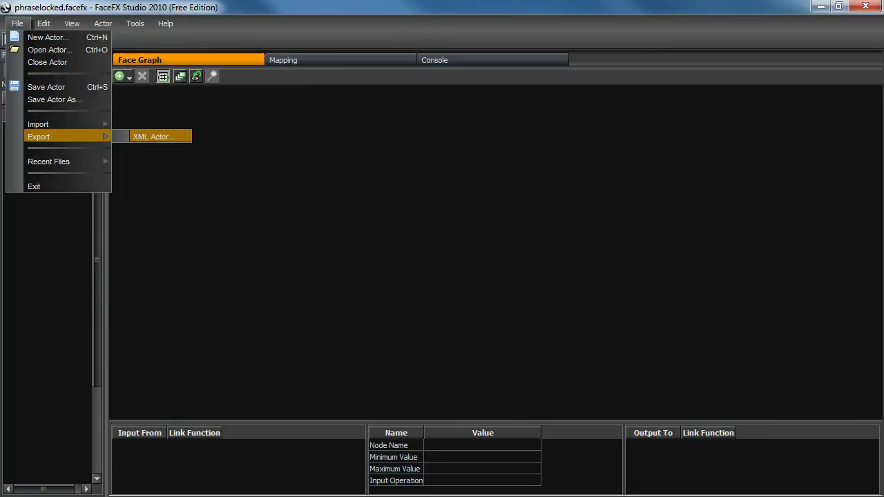
left_click(153, 137)
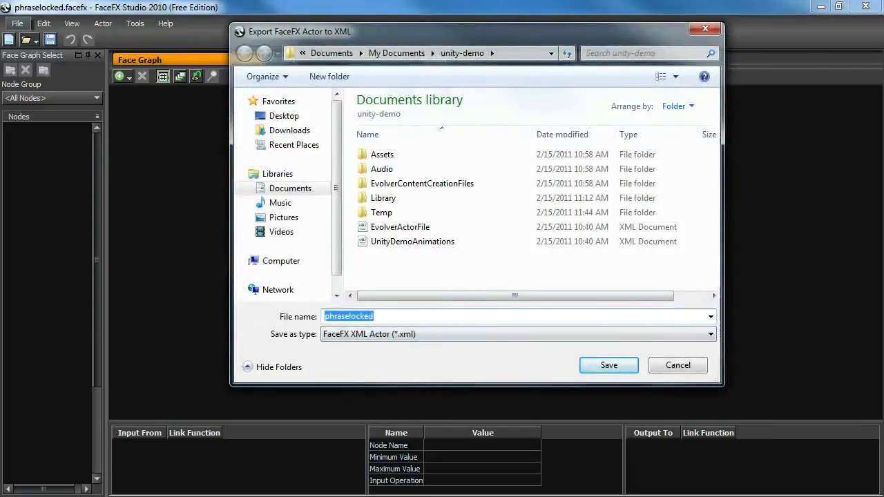
key("Return")
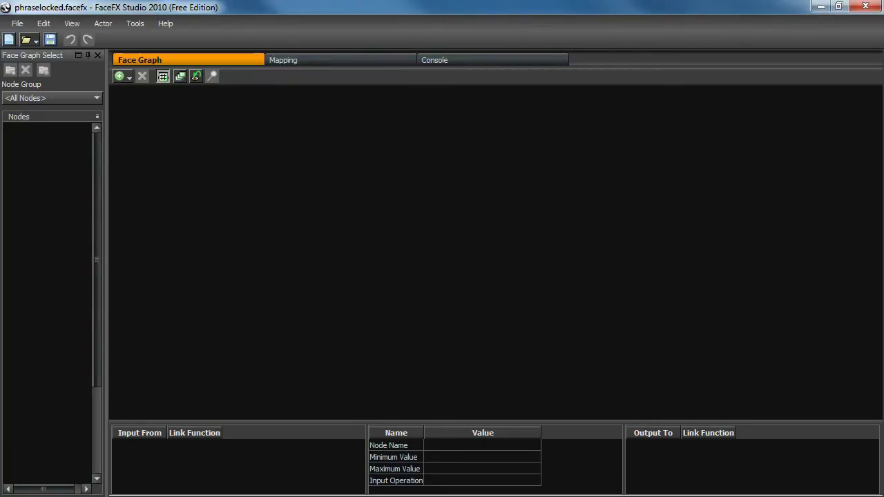
Switch to Unity, open the phraselocked scene, and play it to preview the character's animation before stopping playback.
key("alt+Tab")
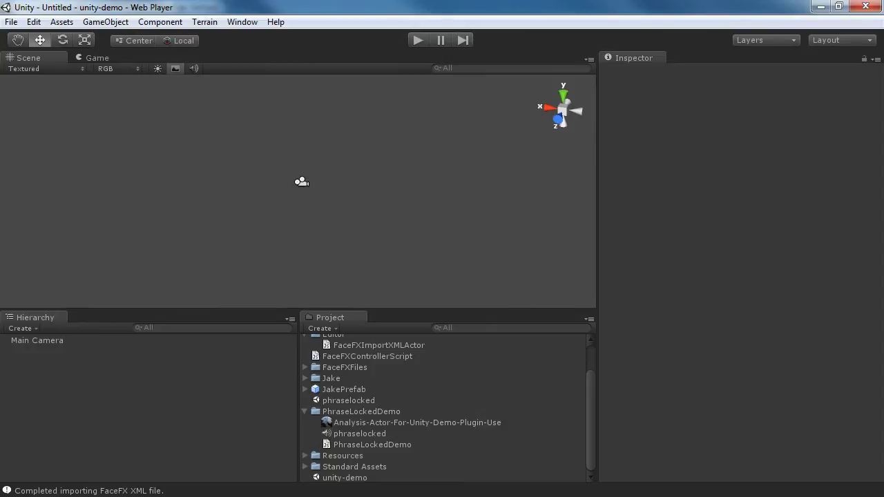
double_click(348, 401)
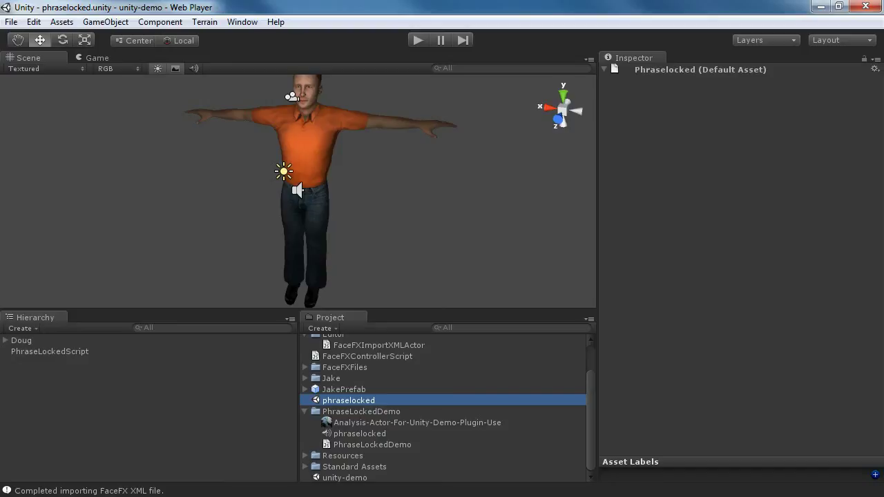
key("ctrl+p")
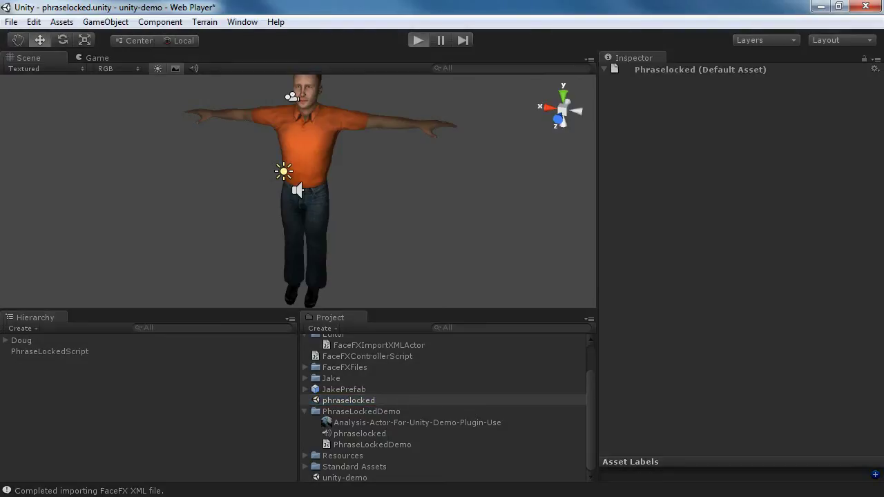
key("ctrl+p")
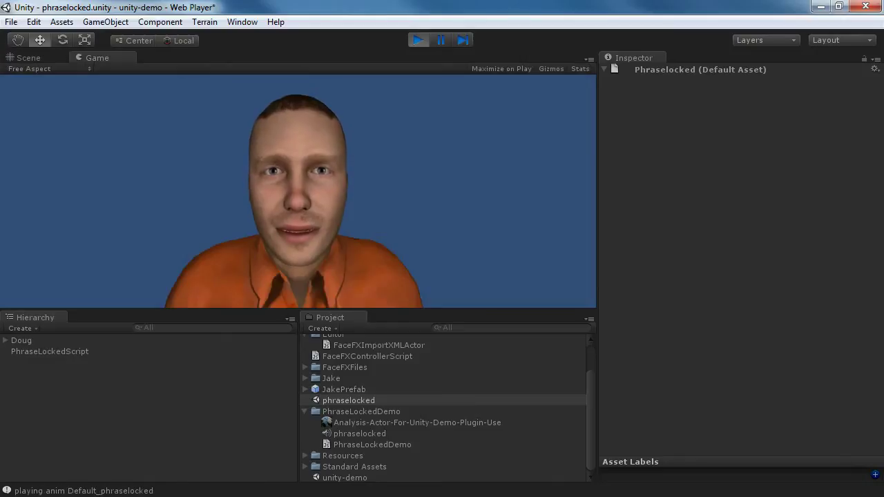
key("ctrl+p")
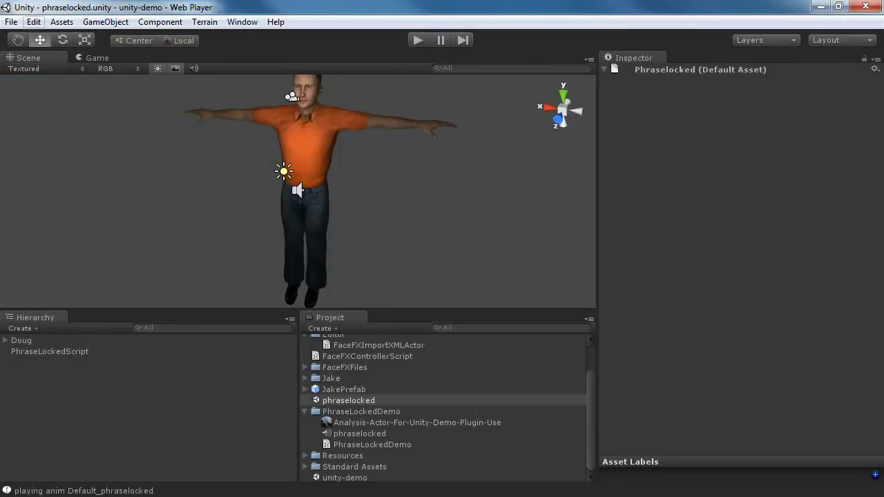
Create a new scene and add JakePrefab from the project assets to it.
left_click(10, 21)
left_click(44, 37)
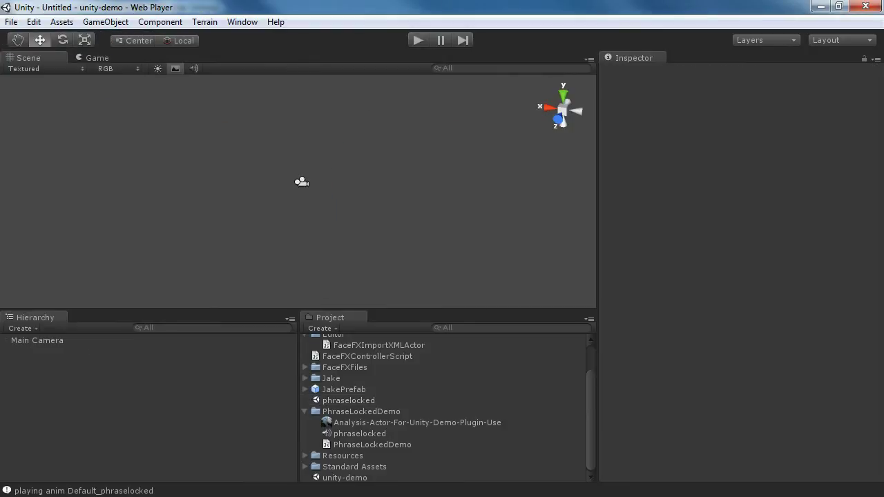
left_click_drag(343, 389, 138, 373)
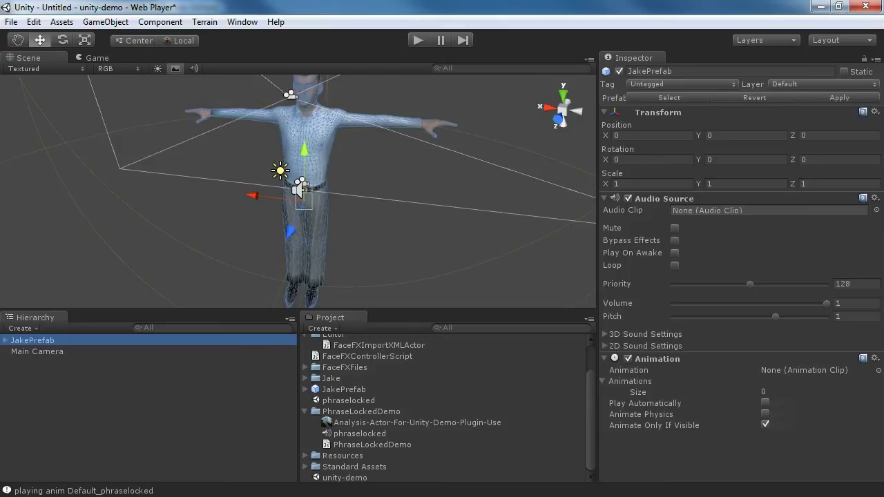
Attach FaceFXControllerScript to JakePrefab in the scene, accepting the loss of the prefab connection.
scroll(446, 407, "up", 3)
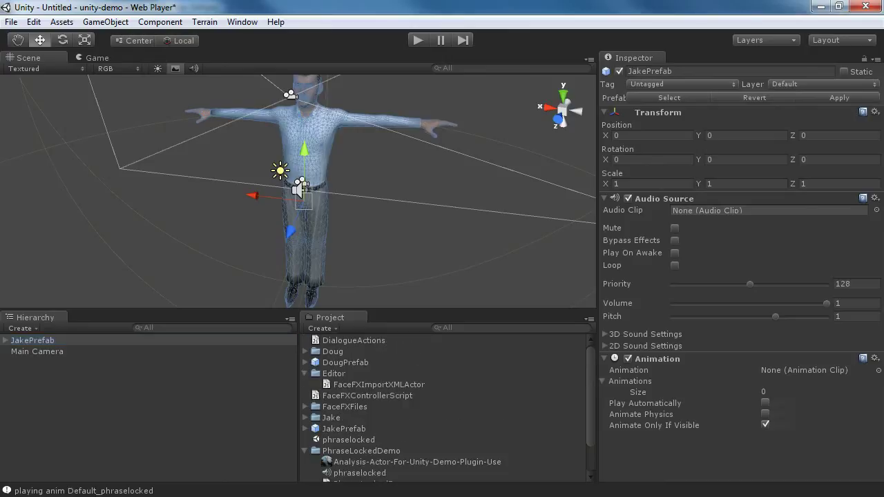
left_click_drag(367, 396, 32, 340)
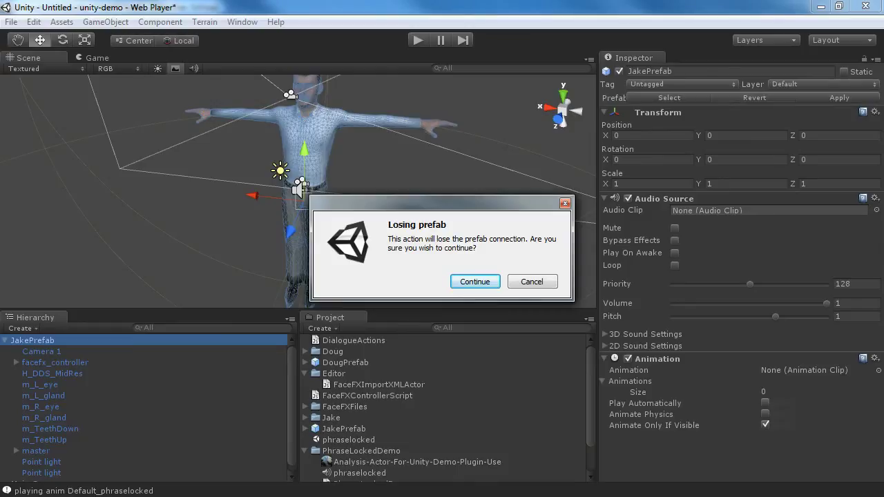
key("Return")
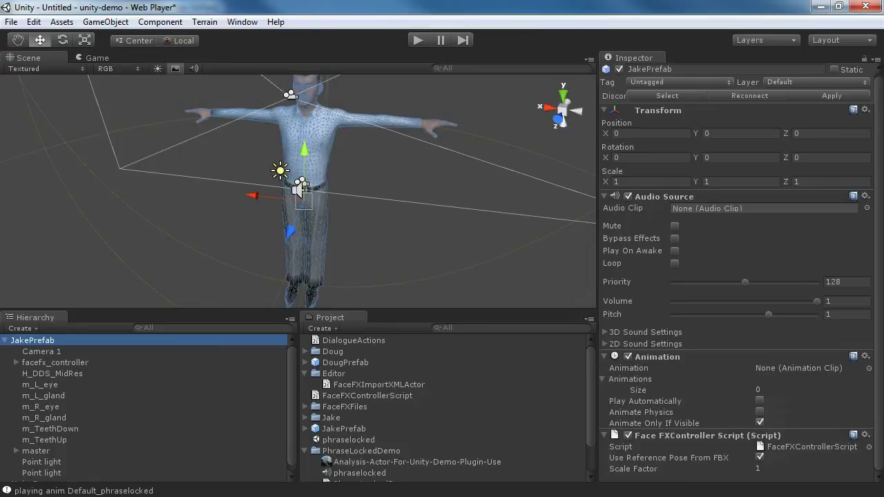
Import the FaceFX XML actor EvolverActorFile from the unity-demo folder onto JakePrefab.
left_click(61, 21)
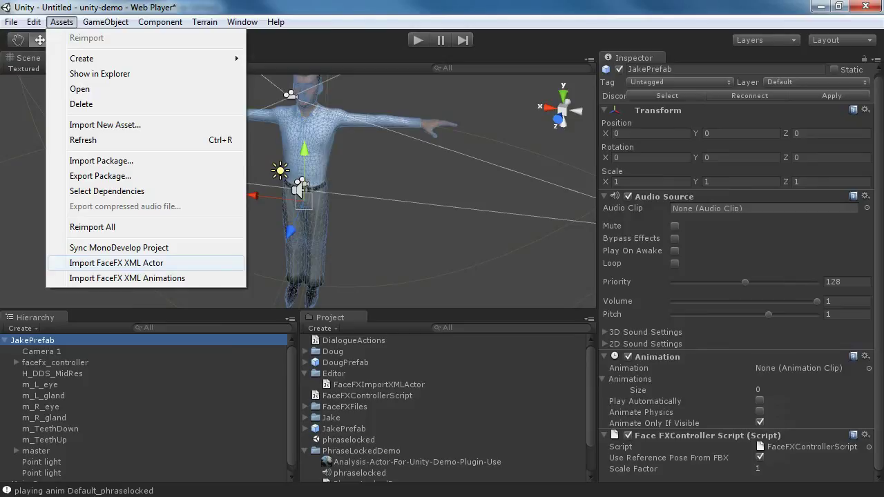
left_click(116, 263)
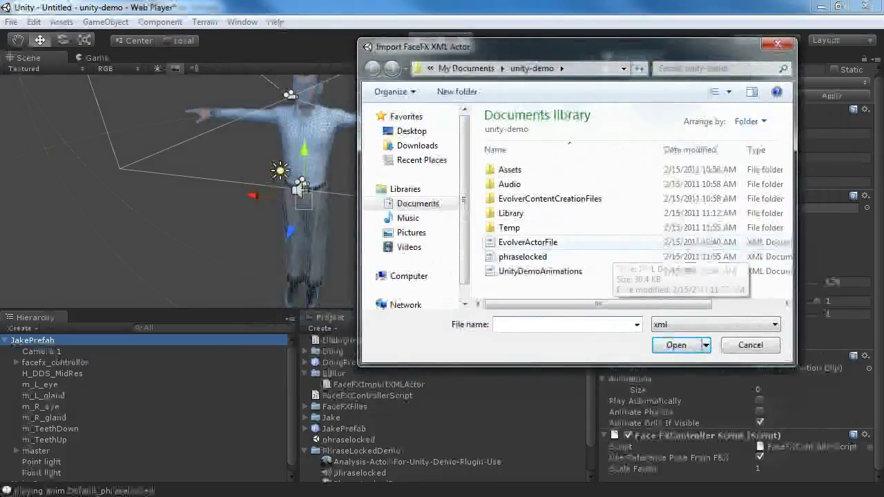
left_click(528, 242)
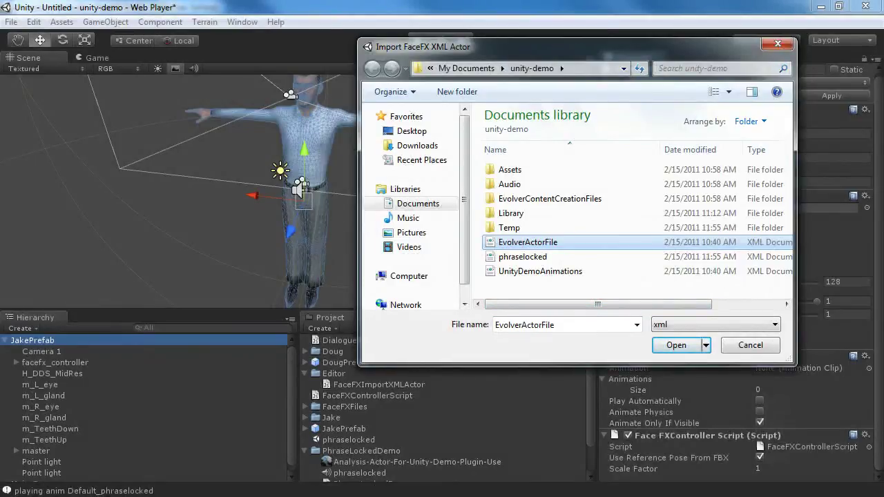
left_click(677, 345)
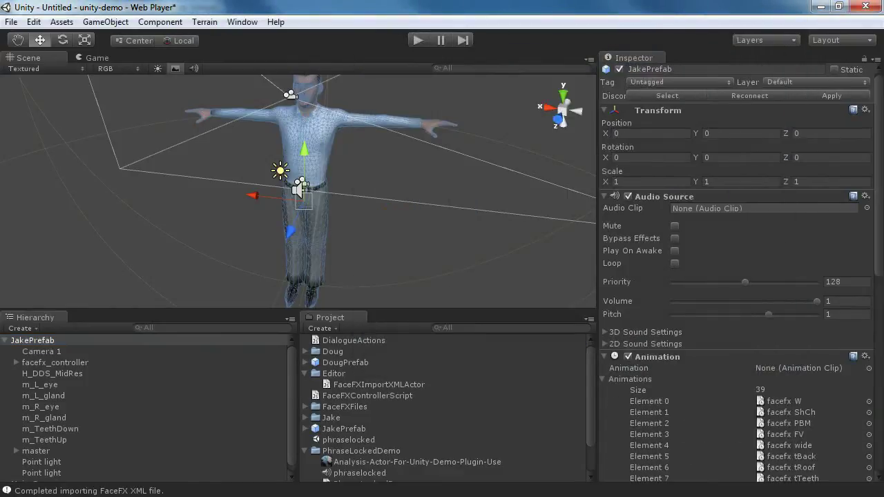
Examine the list of imported facefx clips in JakePrefab's Animation component, down to the controller script settings.
scroll(739, 273, "down", 10)
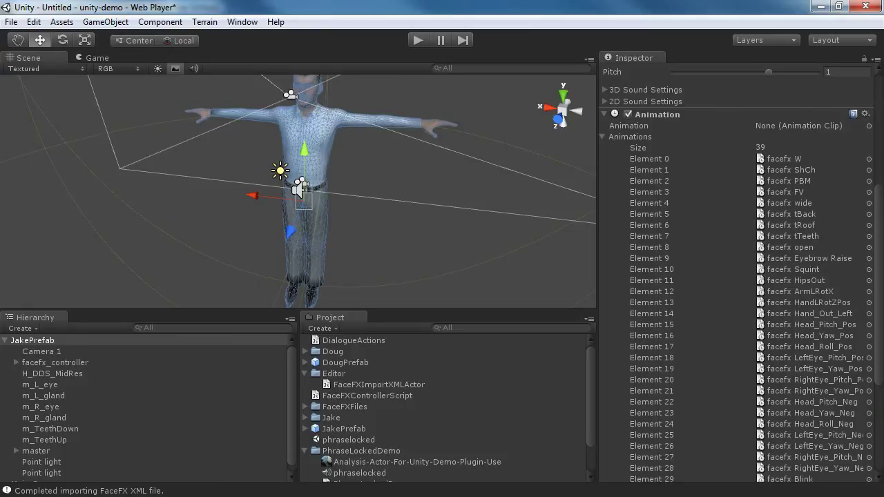
scroll(739, 276, "down", 6)
scroll(739, 276, "up", 5)
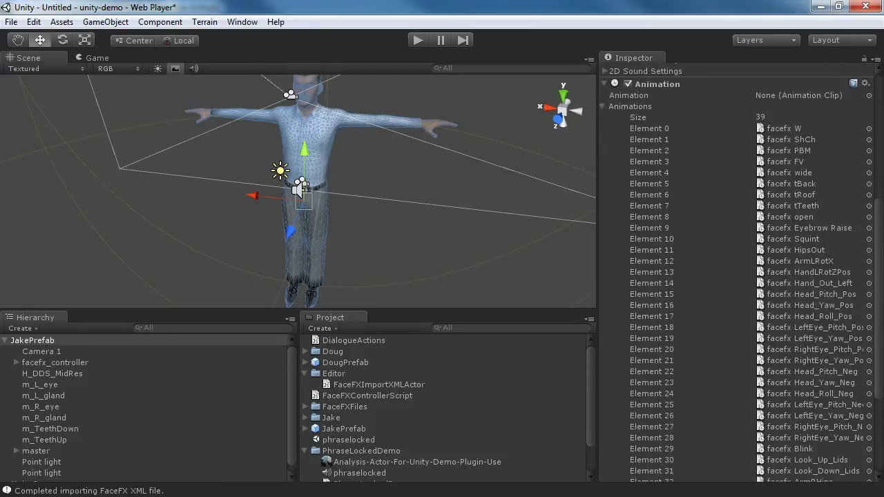
scroll(740, 276, "down", 5)
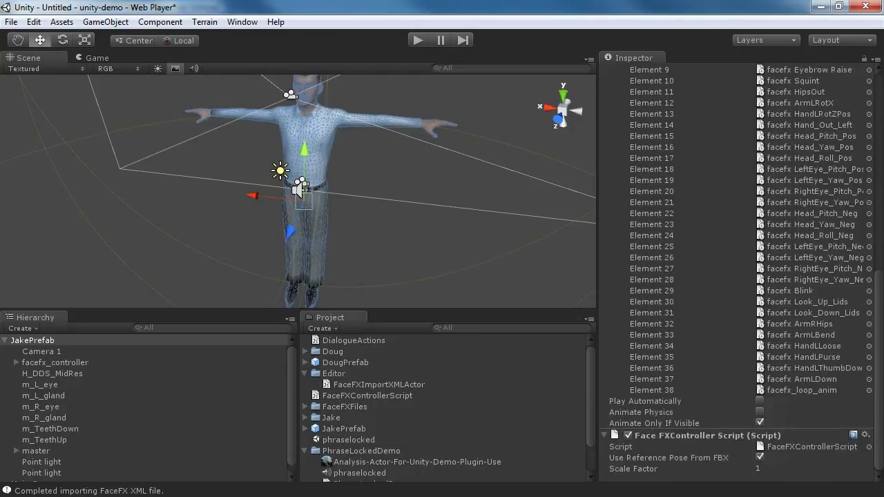
scroll(739, 277, "up", 6)
scroll(739, 276, "down", 5)
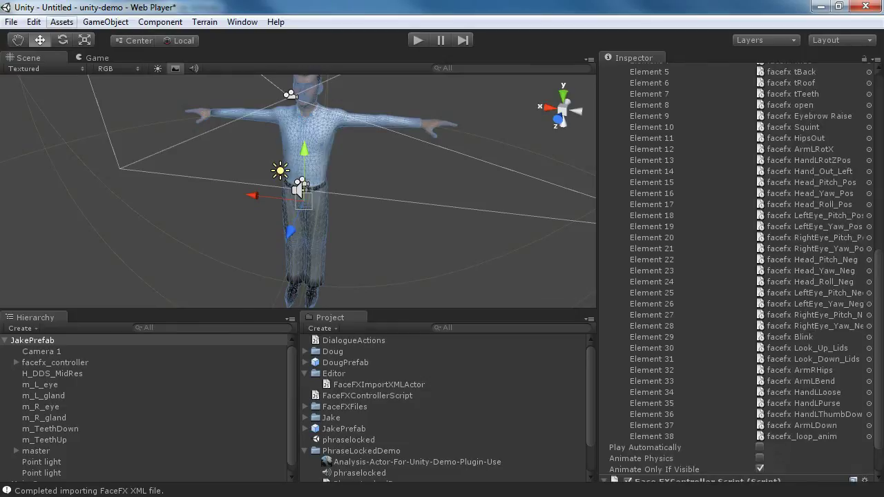
Import the FaceFX XML animations file phraselocked from the unity-demo folder onto JakePrefab and select the Default_phraselocked clip in its Animations list.
left_click(62, 21)
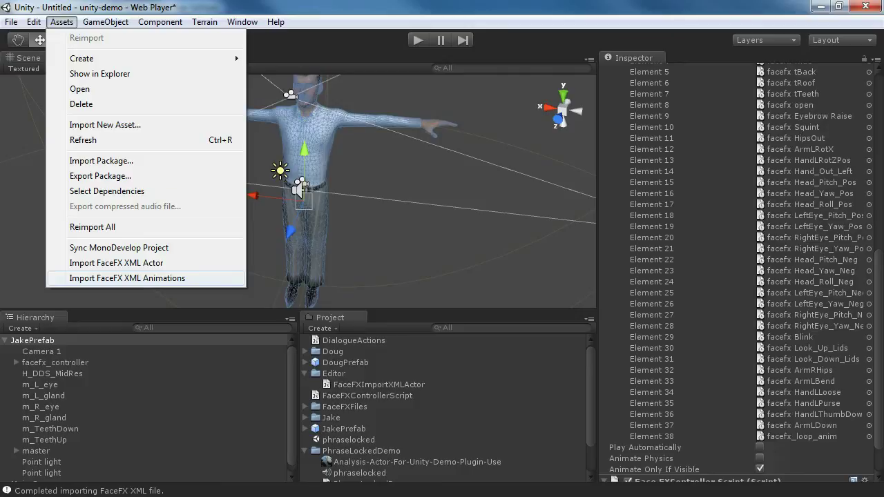
left_click(127, 278)
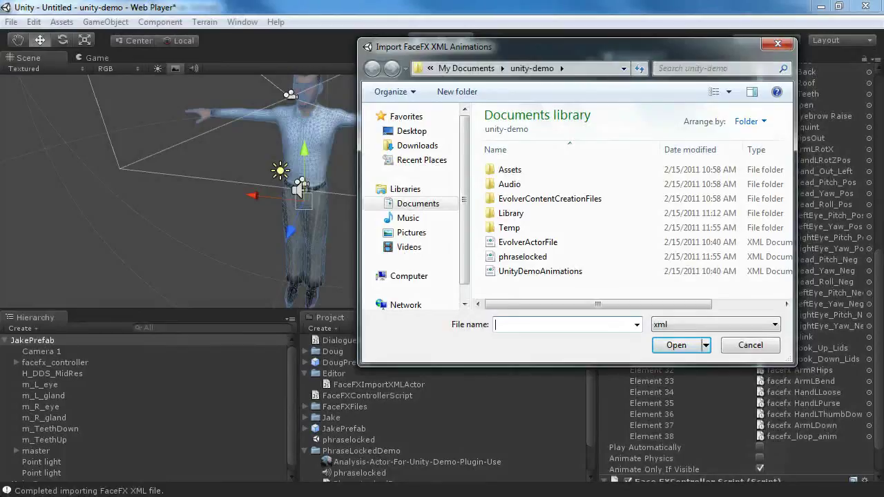
left_click_drag(552, 46, 288, 16)
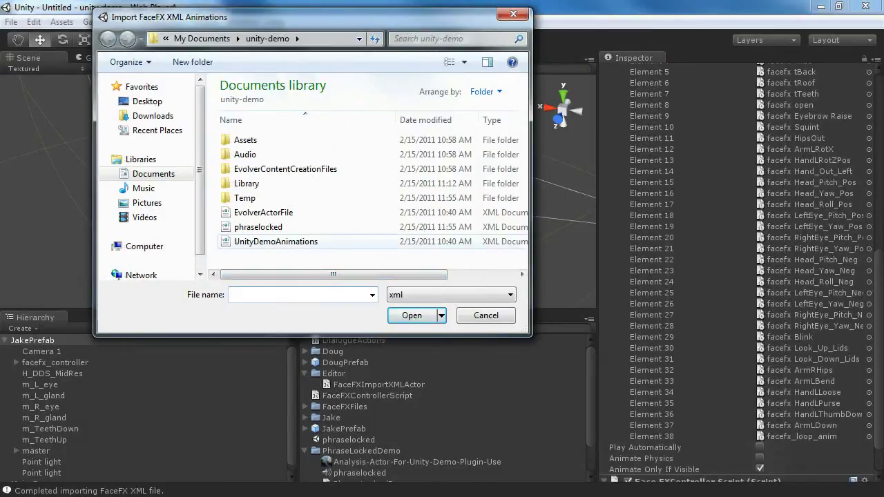
left_click(258, 227)
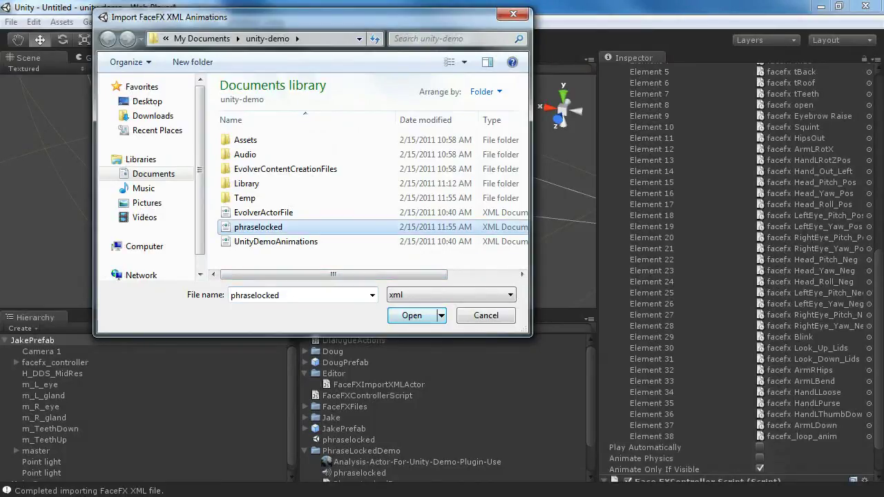
key("Return")
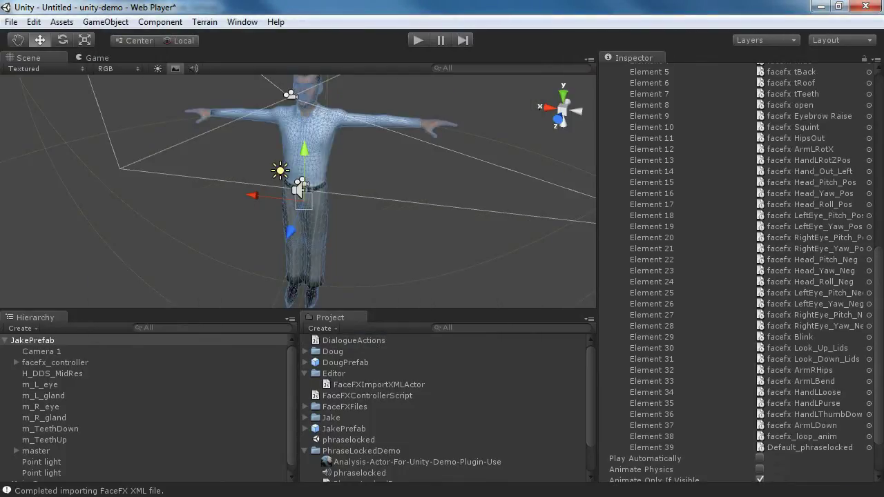
left_click(651, 448)
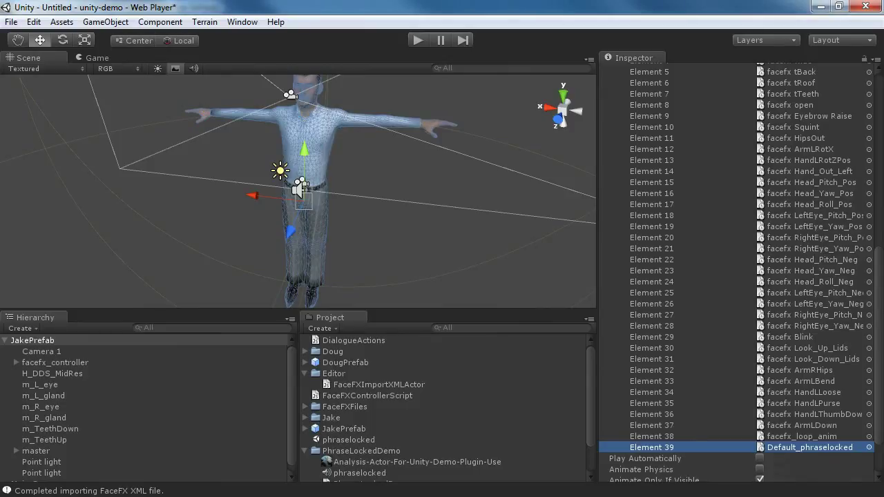
Create an empty game object in the scene and attach the PhraseLockedDemo script to it.
left_click(5, 340)
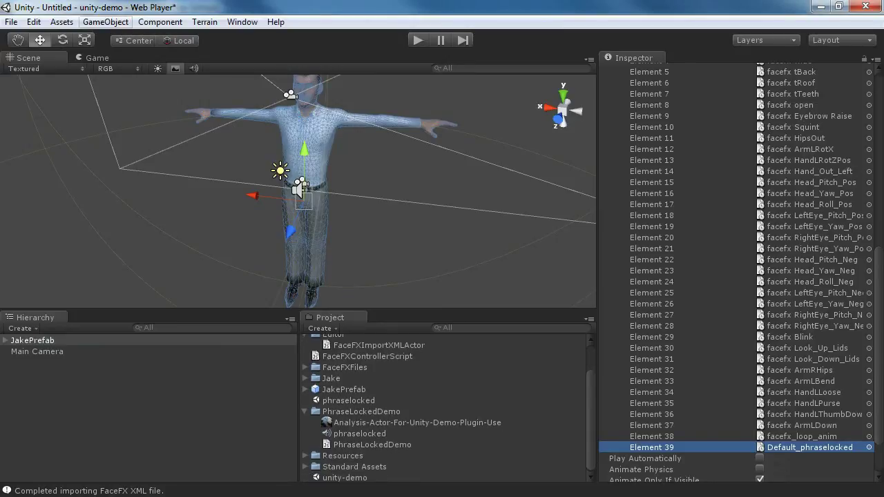
left_click(105, 22)
left_click(124, 38)
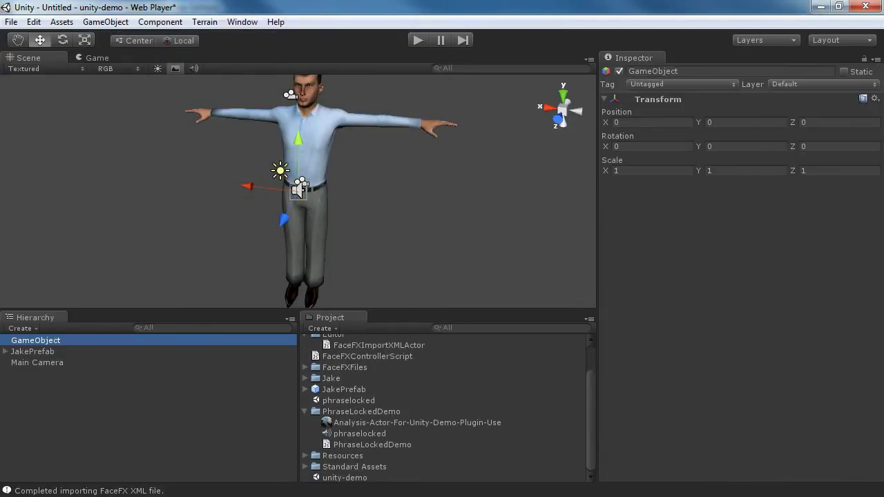
left_click_drag(372, 445, 36, 340)
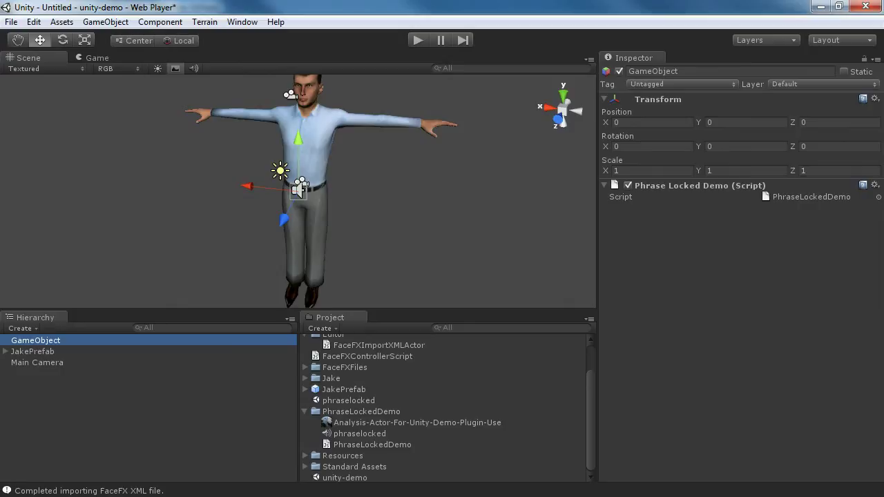
Rename the JakePrefab object in the scene to Doug.
left_click(32, 351)
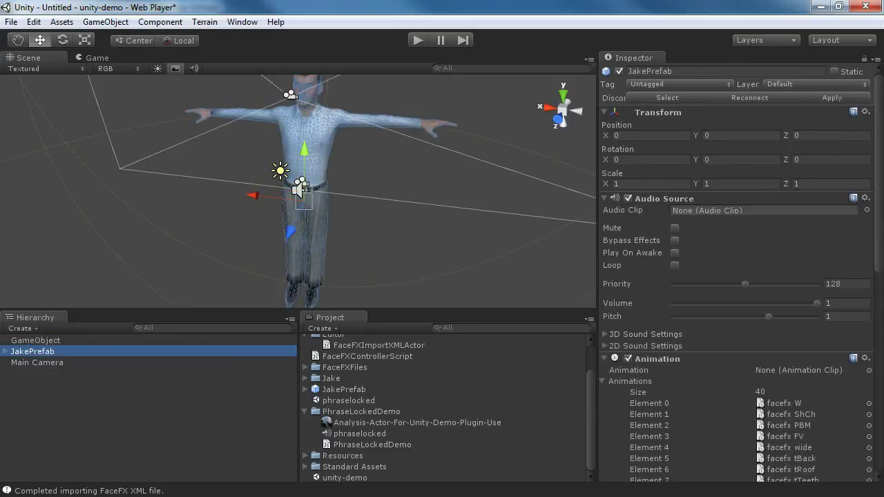
key("F2")
type("Doug")
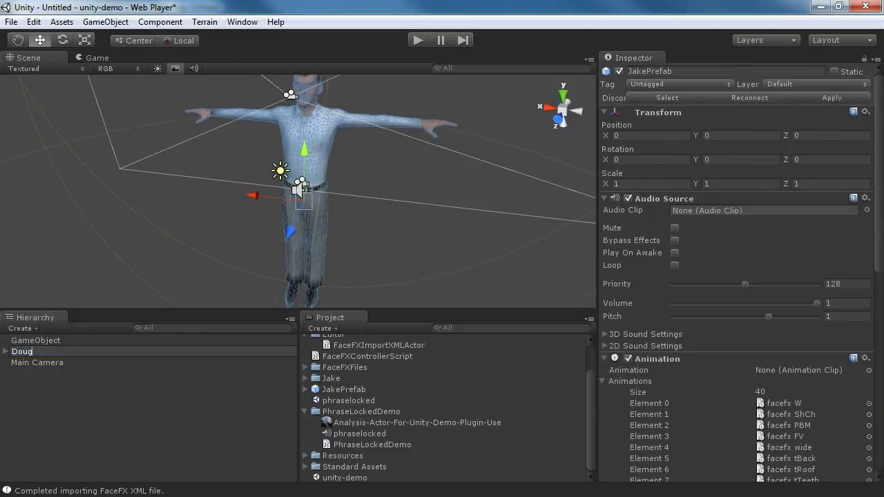
key("Return")
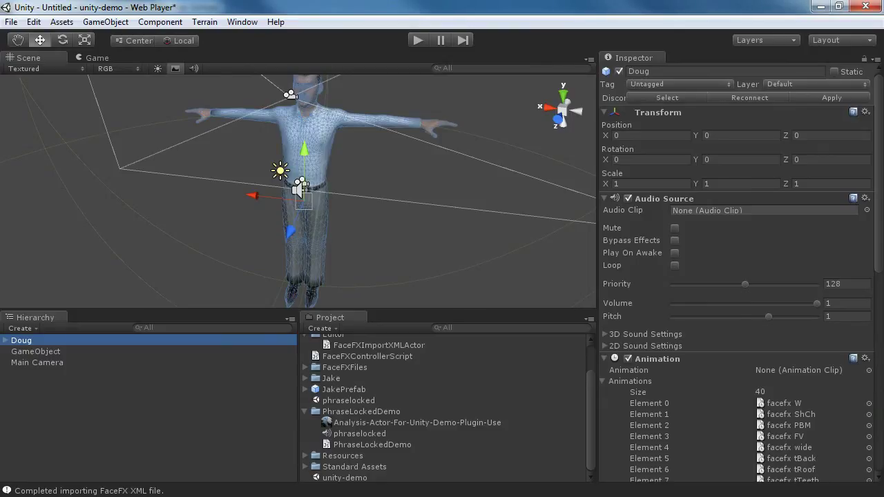
Assign the phraselocked audio clip to Doug's Audio Source.
left_click(866, 210)
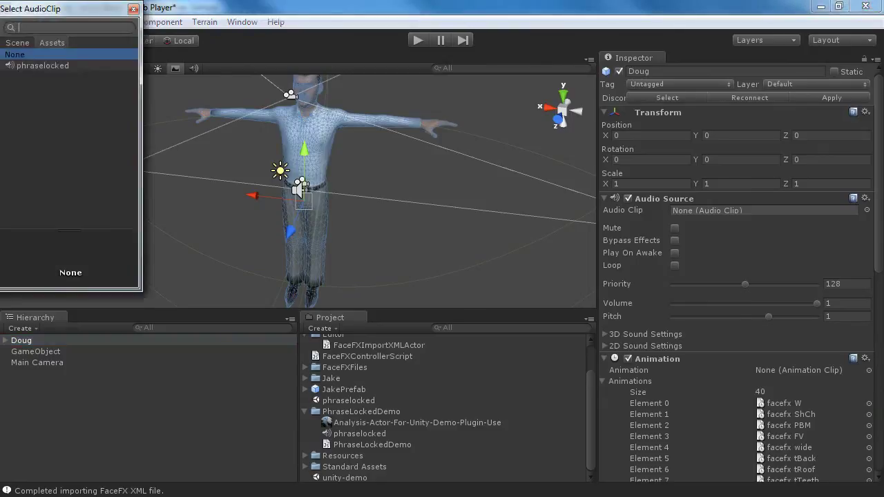
left_click(42, 65)
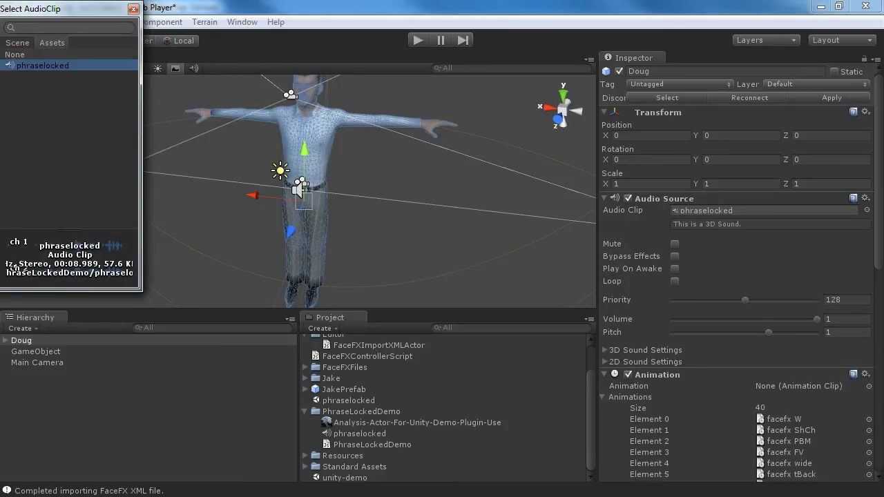
left_click(133, 9)
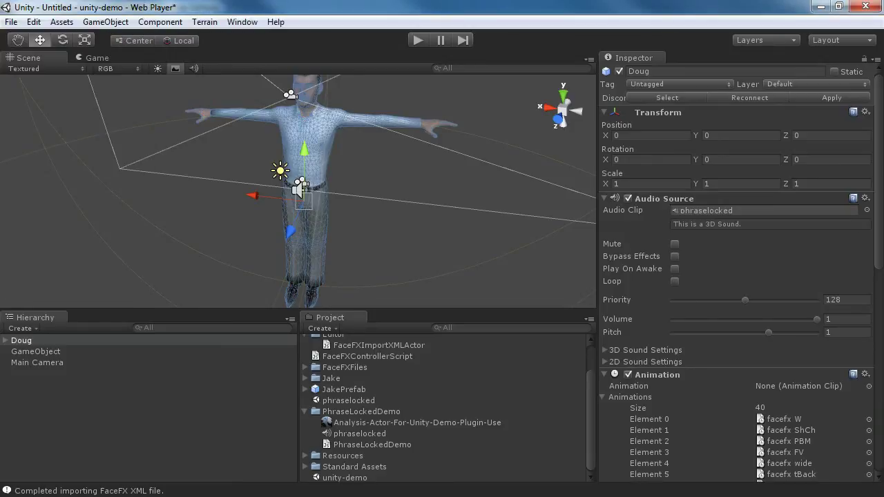
Run the scene to preview Doug's phraselocked facial animation, and stop playback.
left_click_drag(415, 194, 428, 157, "alt")
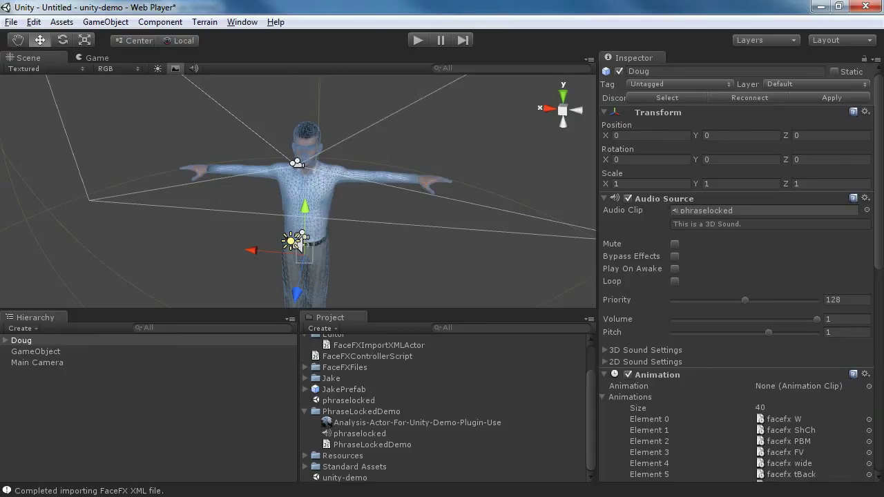
key("ctrl+p")
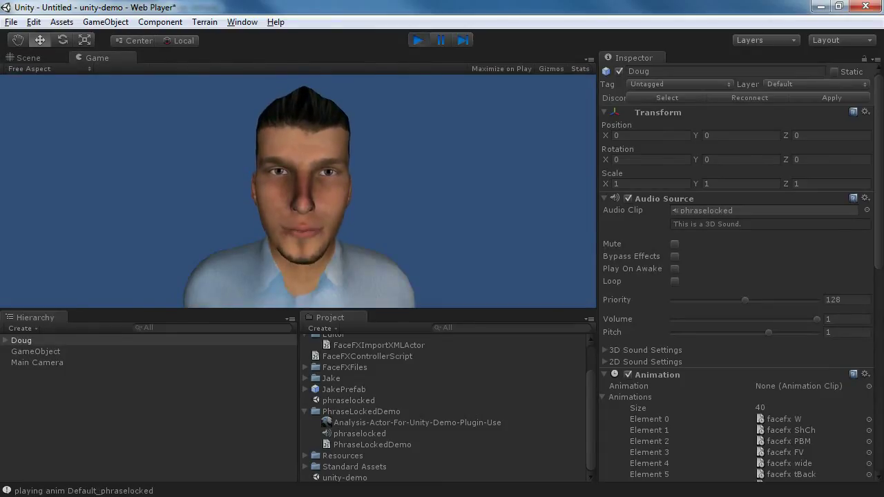
key("ctrl+p")
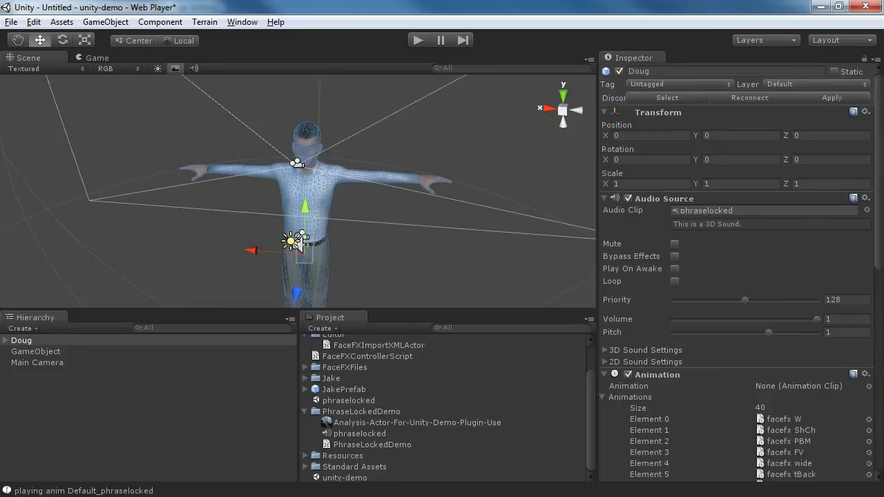